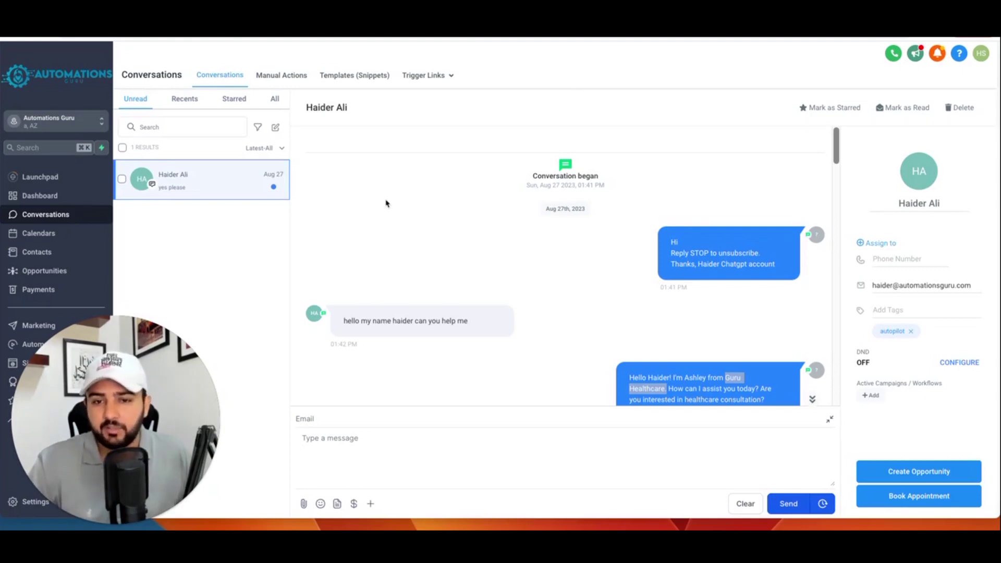
pyautogui.scroll(-1, 386, 204)
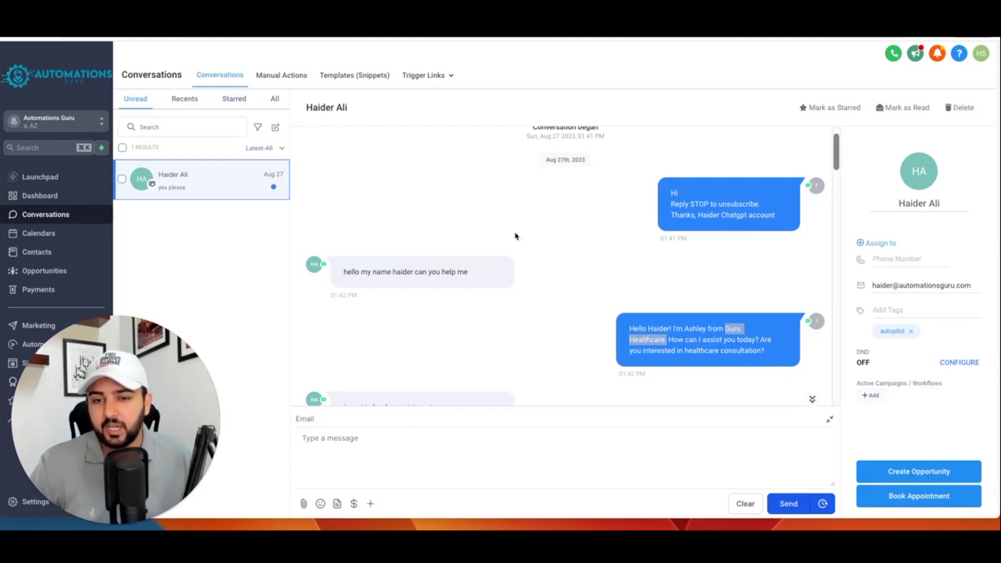
pyautogui.scroll(1, 519, 205)
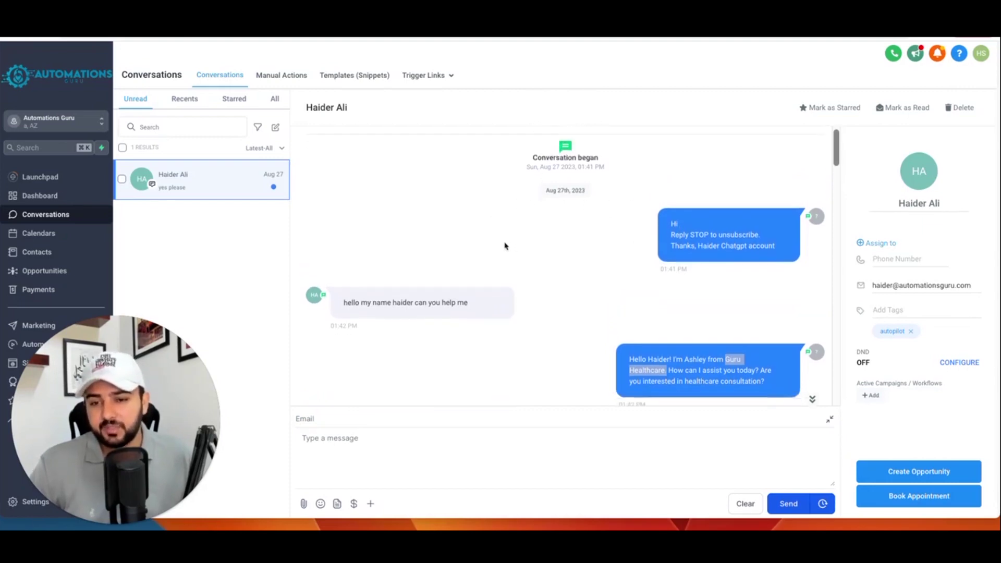
pyautogui.scroll(-2, 502, 245)
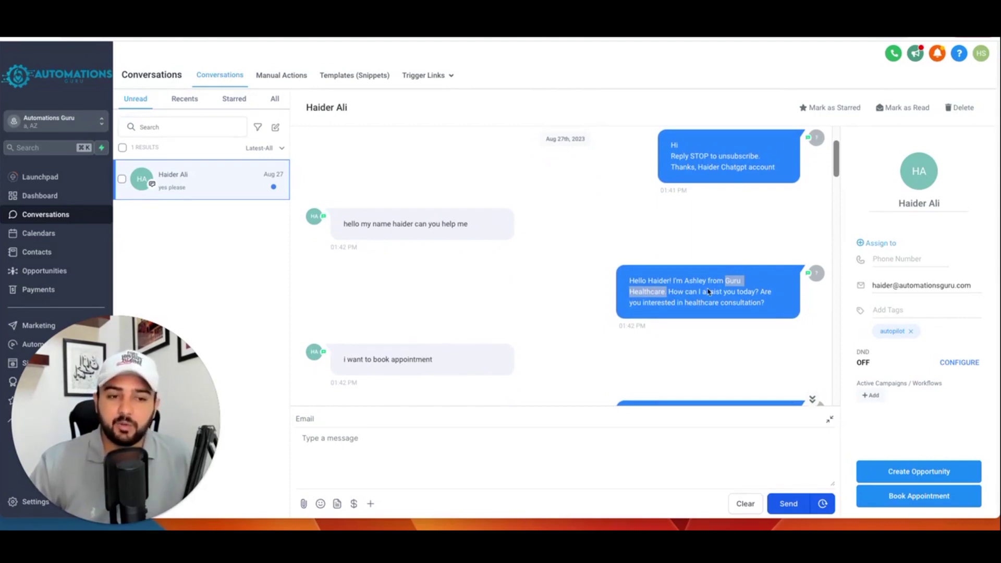
pyautogui.moveTo(726, 280); pyautogui.dragTo(664, 292)
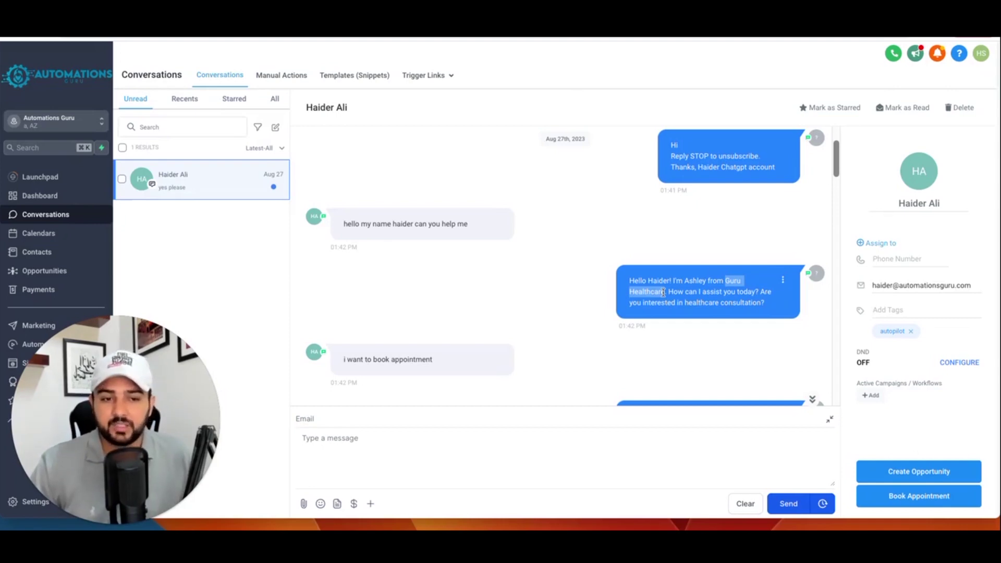
pyautogui.scroll(-1, 539, 251)
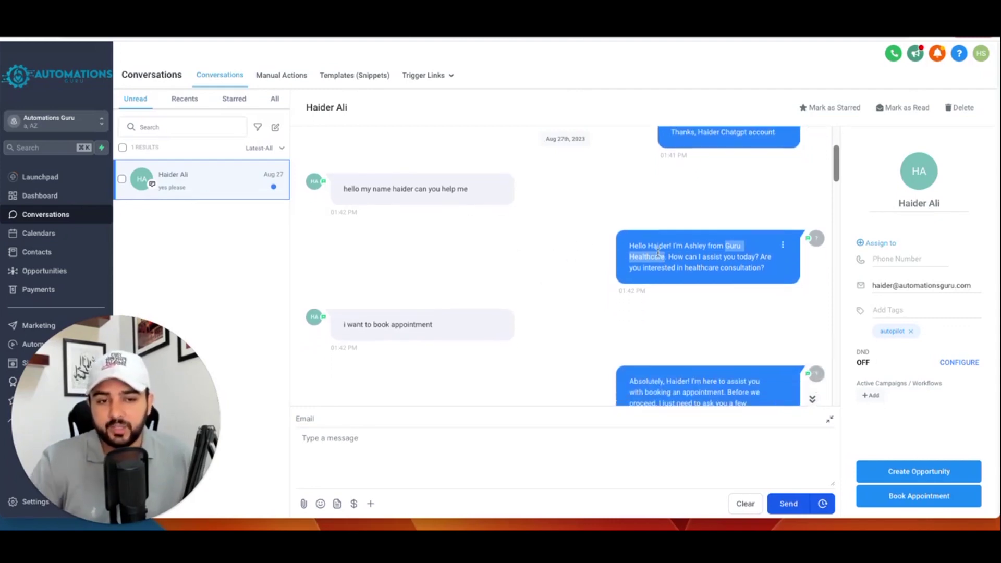
pyautogui.scroll(1, 658, 254)
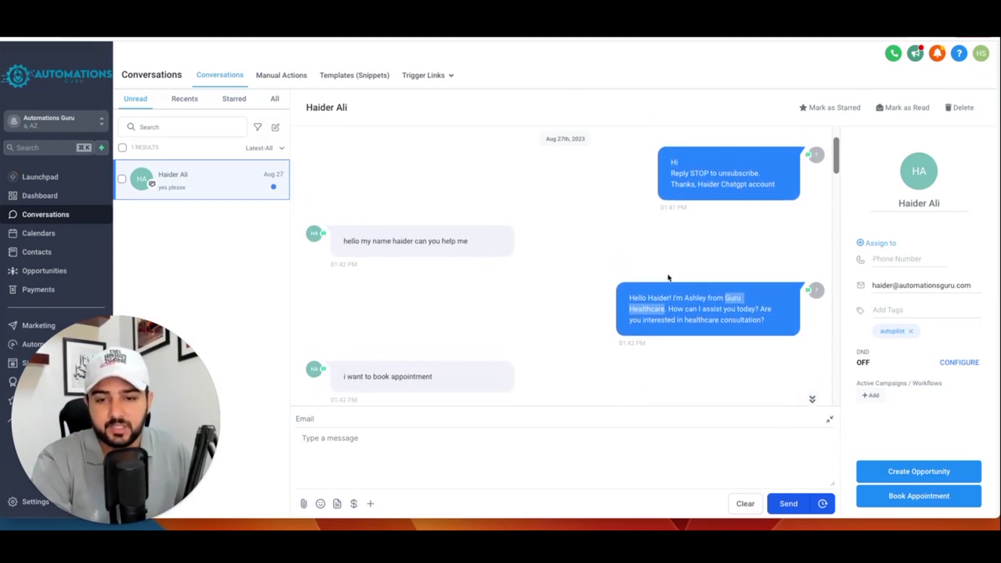
pyautogui.scroll(-1, 668, 278)
pyautogui.click(652, 271)
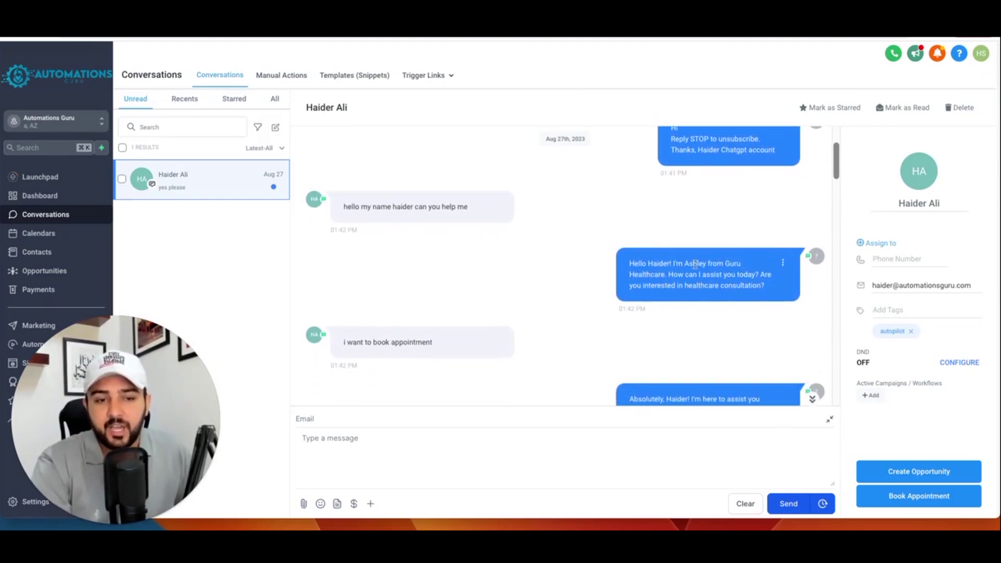
pyautogui.moveTo(705, 267); pyautogui.dragTo(683, 266)
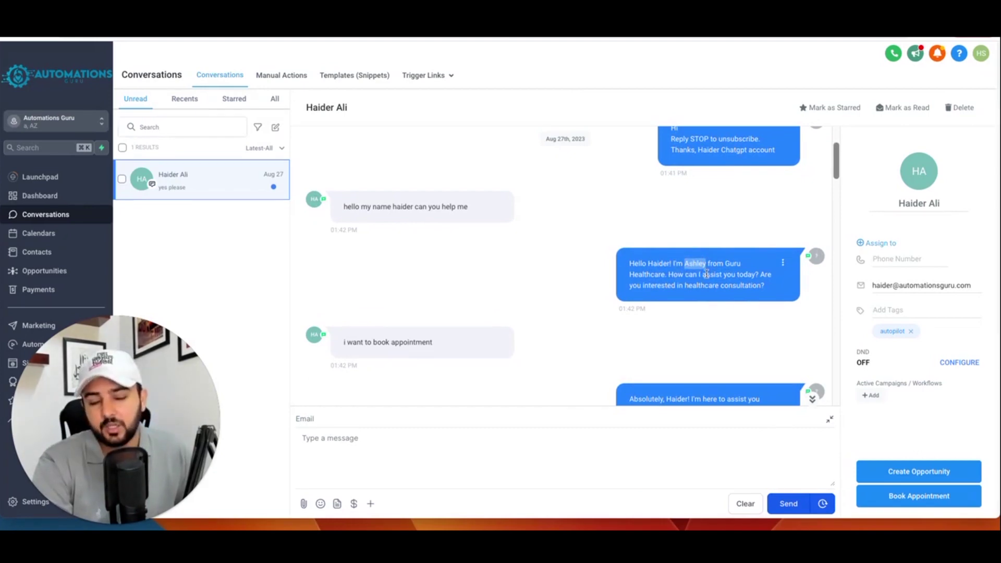
pyautogui.scroll(-1, 673, 269)
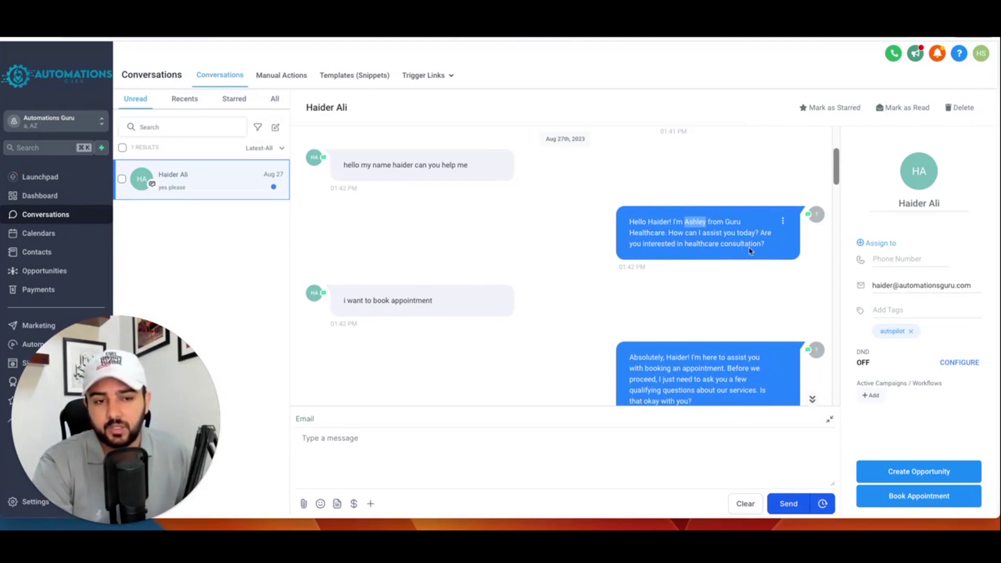
pyautogui.scroll(-1, 545, 250)
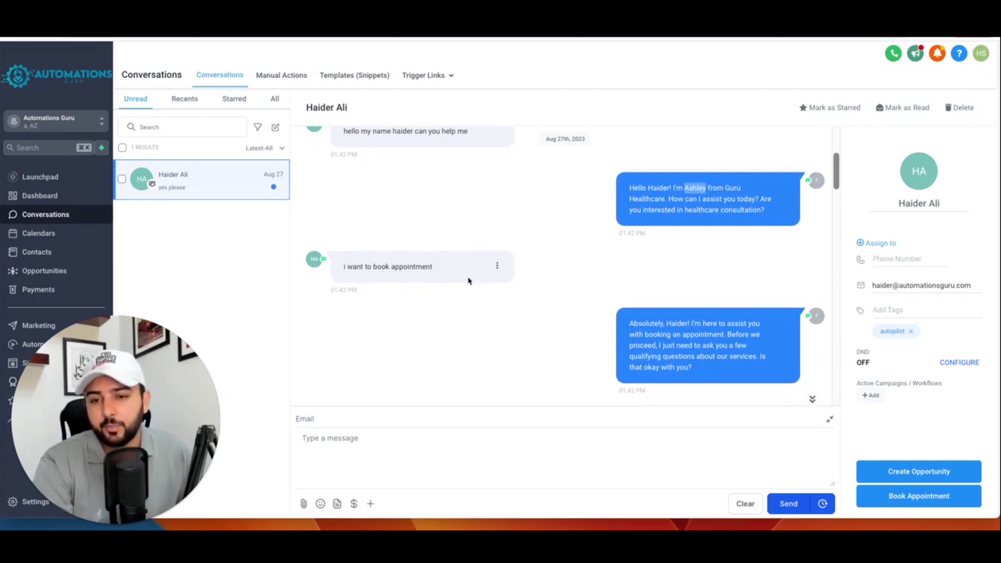
pyautogui.scroll(-2, 633, 290)
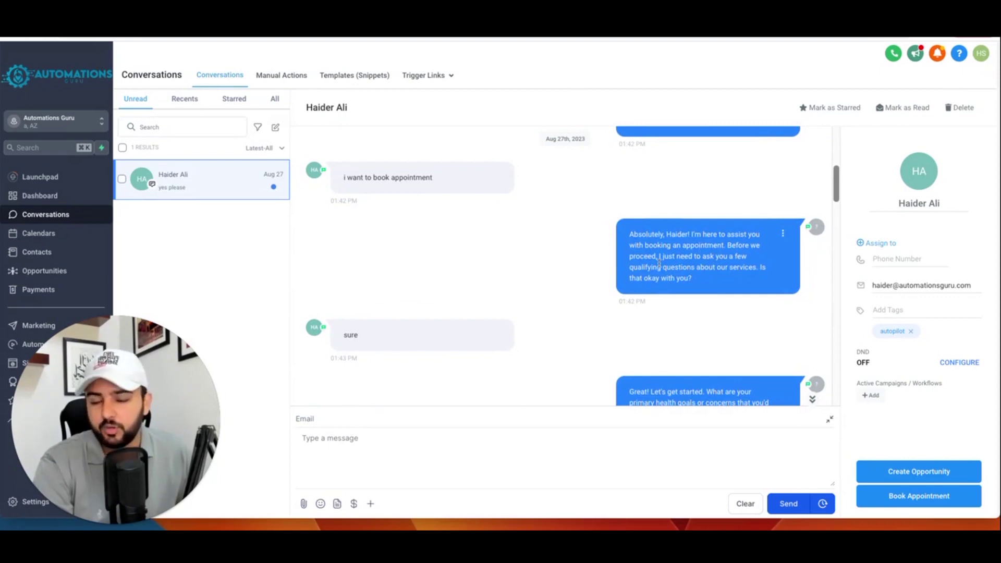
pyautogui.moveTo(658, 257); pyautogui.dragTo(686, 297)
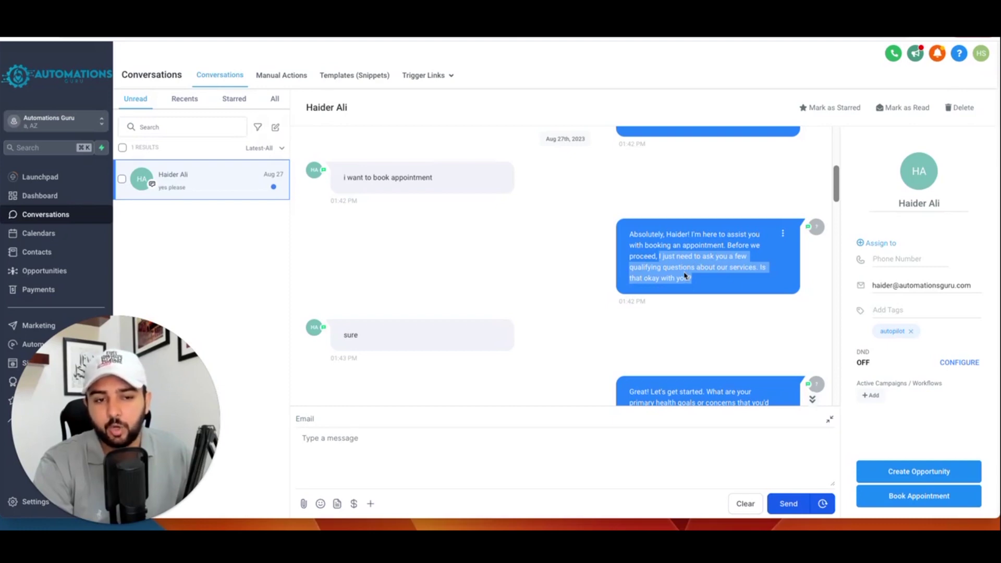
pyautogui.scroll(-1, 512, 279)
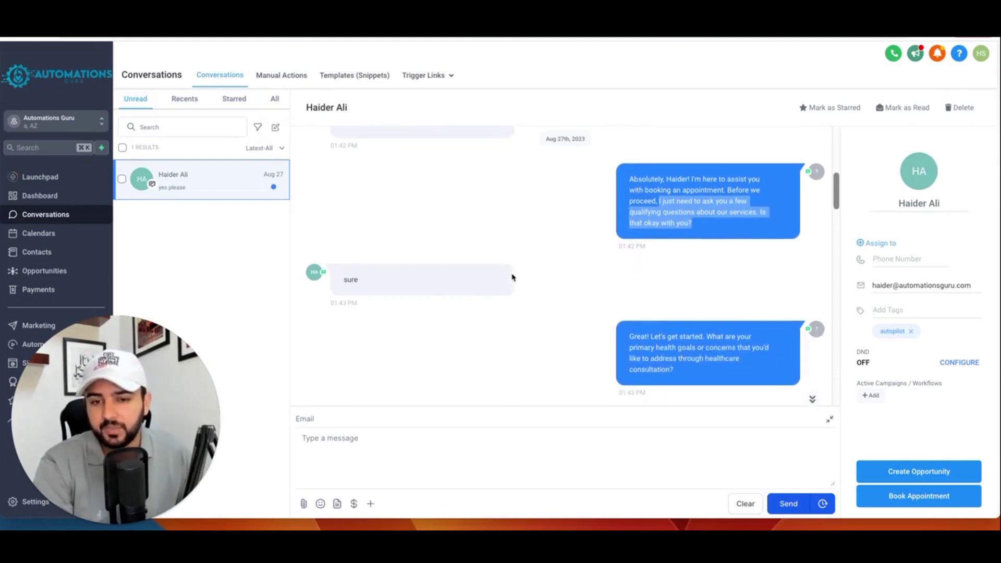
pyautogui.scroll(-3, 635, 277)
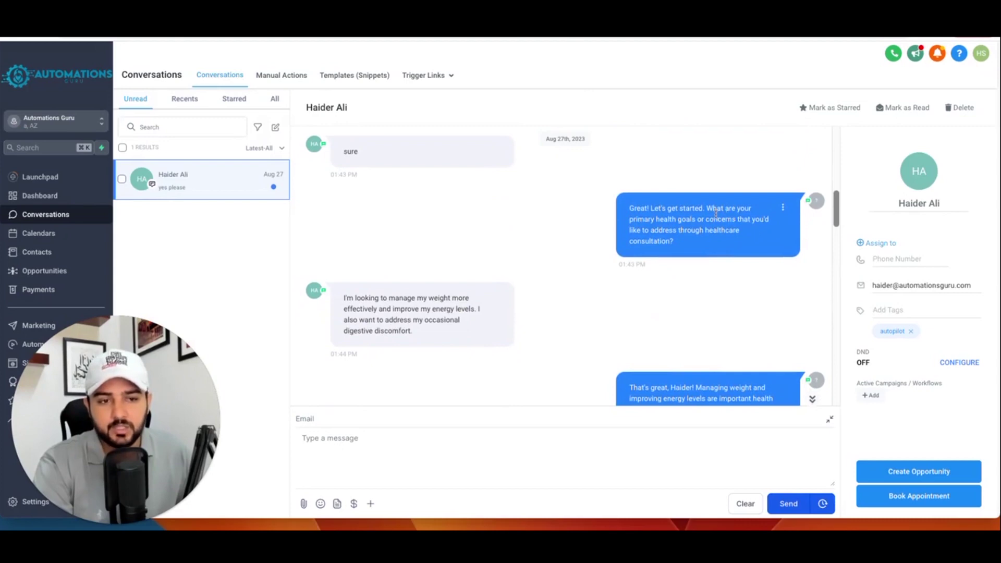
pyautogui.moveTo(712, 208); pyautogui.dragTo(717, 240)
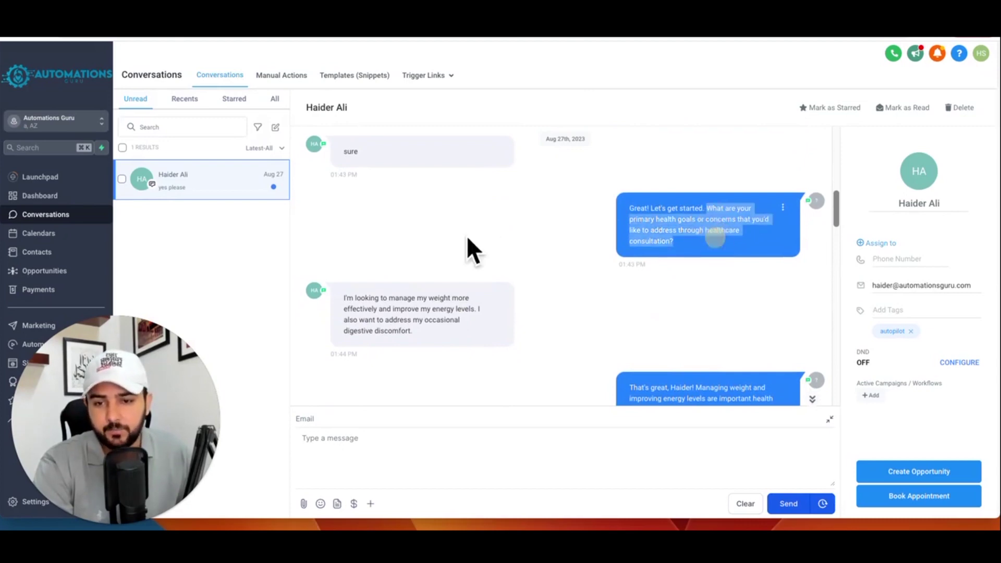
pyautogui.scroll(-1, 458, 253)
pyautogui.moveTo(340, 254); pyautogui.dragTo(418, 287)
pyautogui.scroll(-2, 631, 276)
pyautogui.scroll(-1, 630, 277)
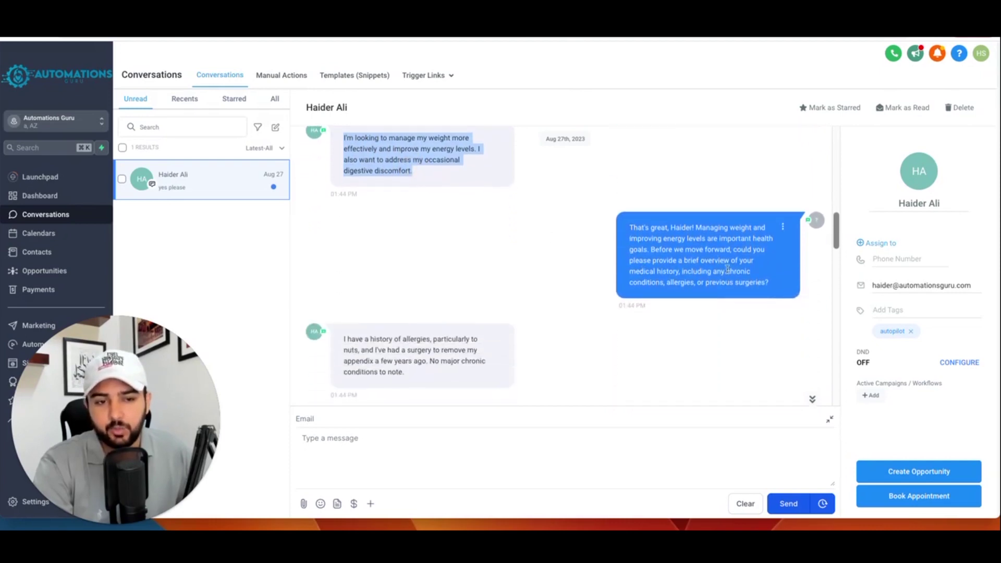
pyautogui.moveTo(696, 257); pyautogui.dragTo(707, 282)
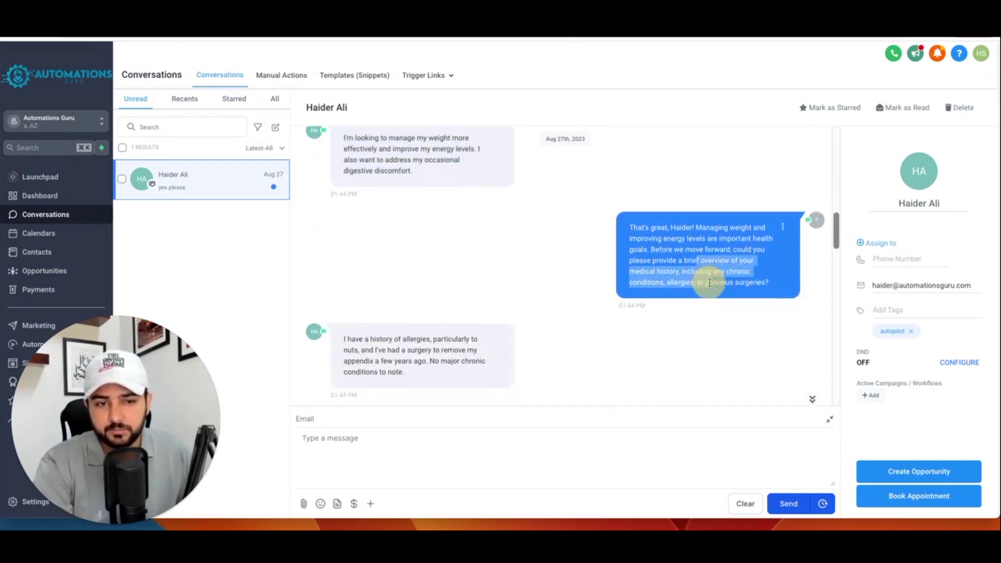
pyautogui.moveTo(653, 262); pyautogui.dragTo(710, 271)
pyautogui.scroll(-1, 377, 277)
pyautogui.moveTo(346, 312); pyautogui.dragTo(405, 347)
pyautogui.scroll(-4, 699, 278)
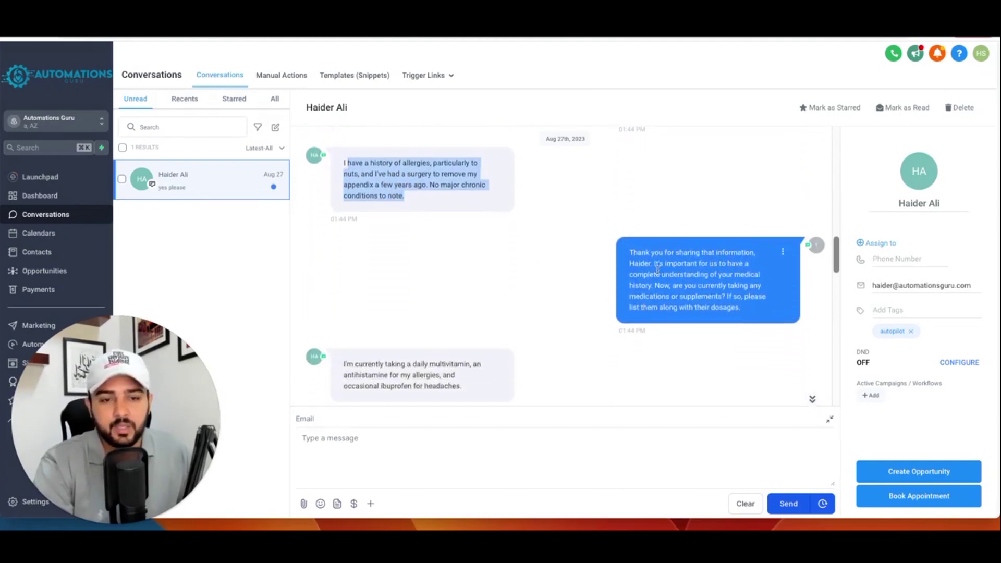
pyautogui.moveTo(633, 254); pyautogui.dragTo(719, 308)
pyautogui.scroll(-1, 440, 252)
pyautogui.scroll(-3, 440, 252)
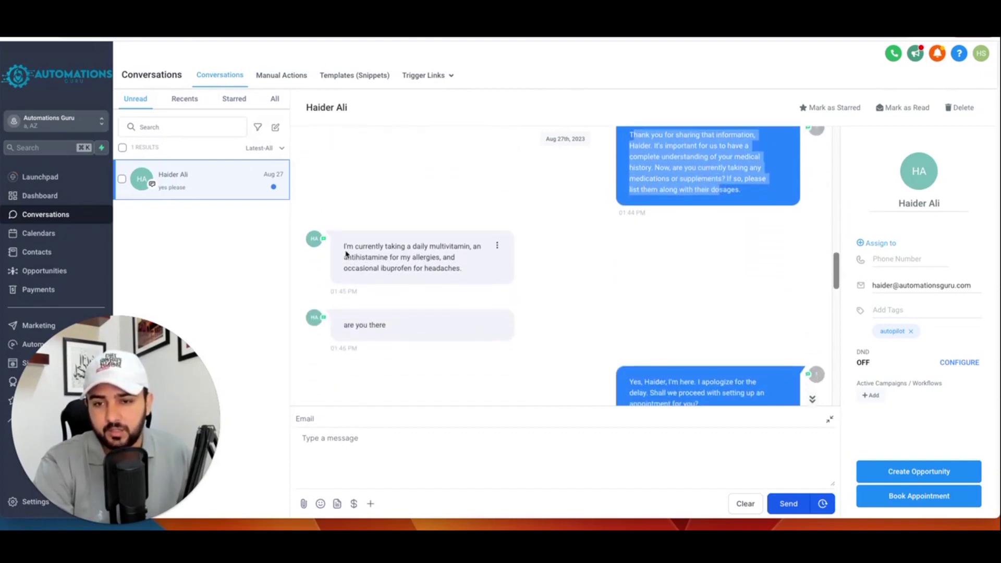
pyautogui.moveTo(345, 247); pyautogui.dragTo(471, 273)
pyautogui.scroll(-3, 469, 271)
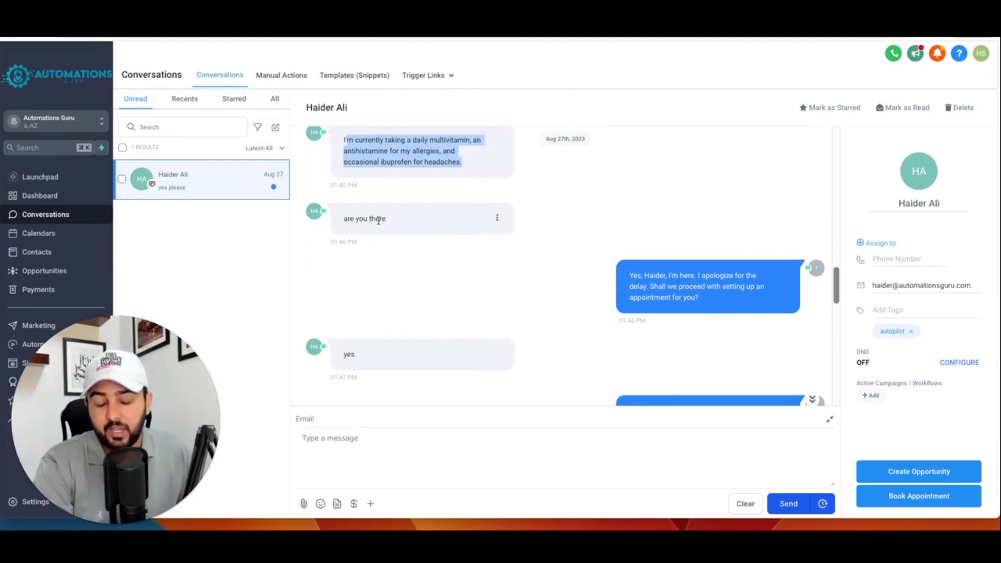
pyautogui.click(655, 277)
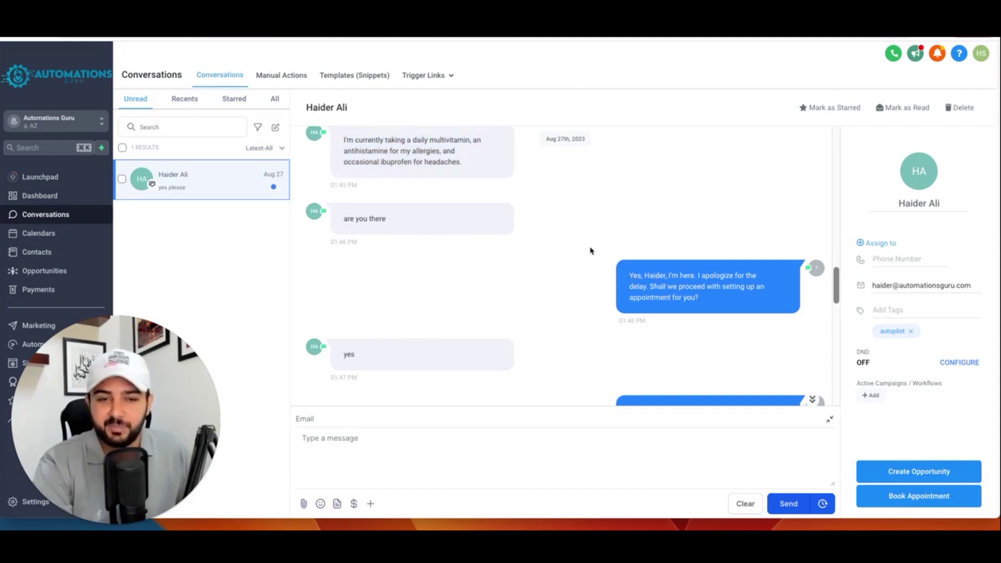
pyautogui.scroll(-1, 663, 253)
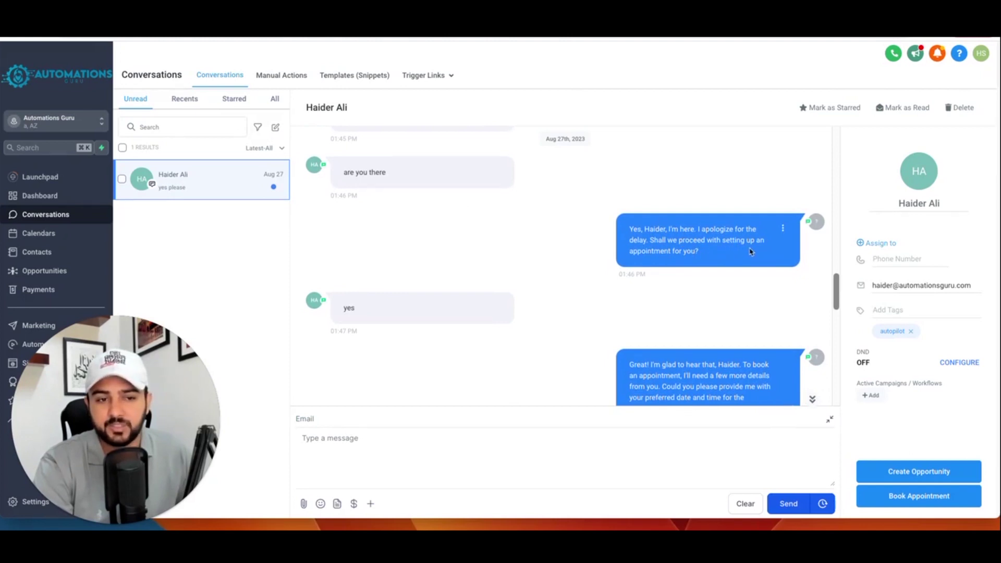
# Scroll the lead's thread and highlight the bot's apology and its request for more details.
pyautogui.scroll(-1, 406, 264)
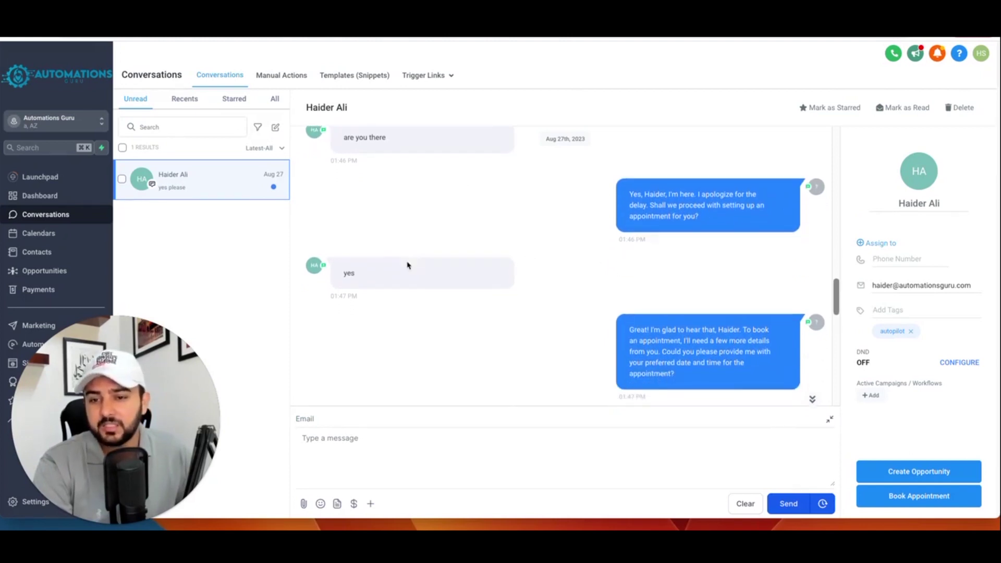
pyautogui.scroll(-2, 598, 286)
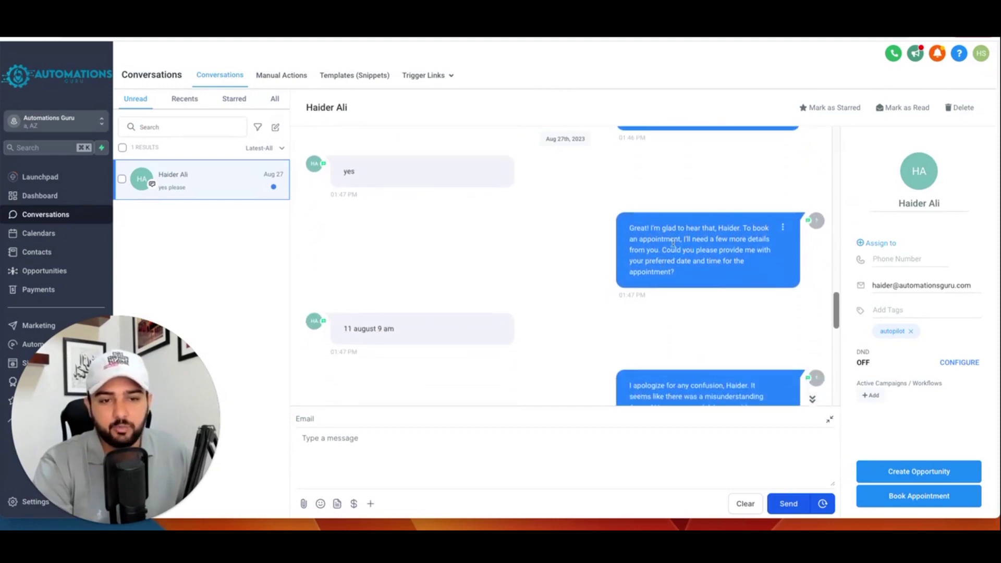
pyautogui.scroll(-1, 672, 247)
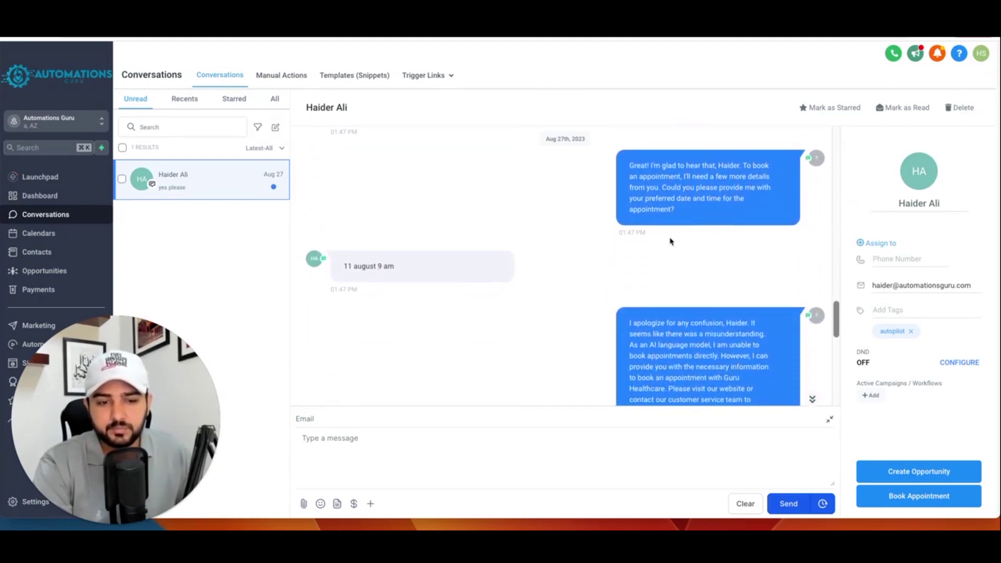
pyautogui.scroll(1, 667, 190)
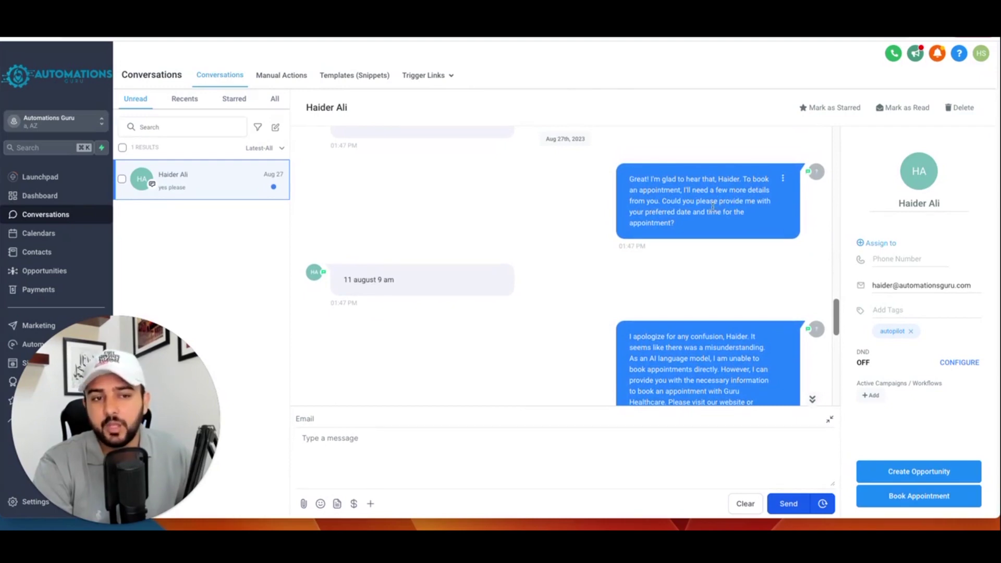
pyautogui.scroll(-2, 529, 221)
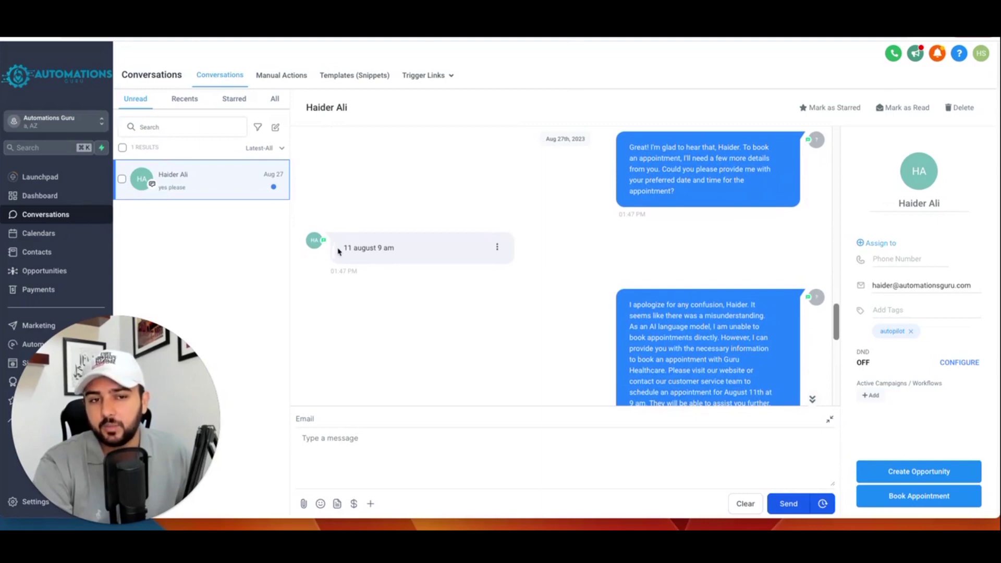
pyautogui.scroll(-1, 362, 249)
pyautogui.scroll(-5, 358, 228)
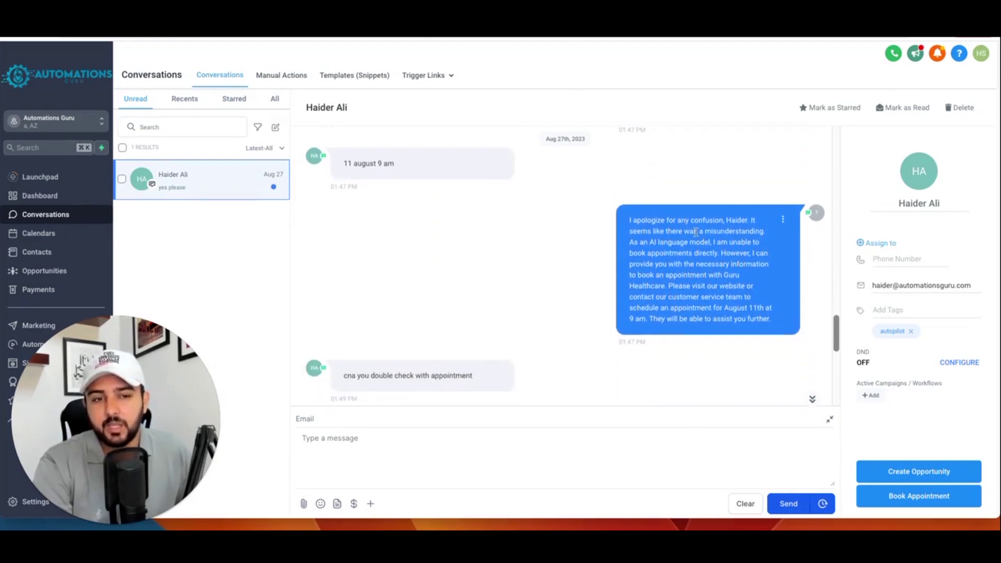
pyautogui.moveTo(743, 221); pyautogui.dragTo(728, 270)
pyautogui.scroll(3, 675, 254)
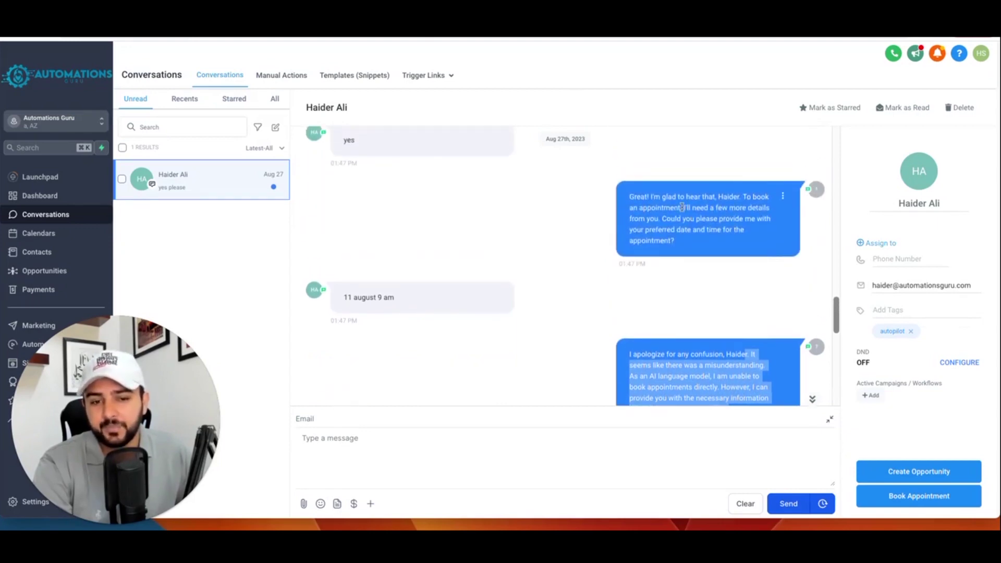
pyautogui.moveTo(678, 205); pyautogui.dragTo(677, 219)
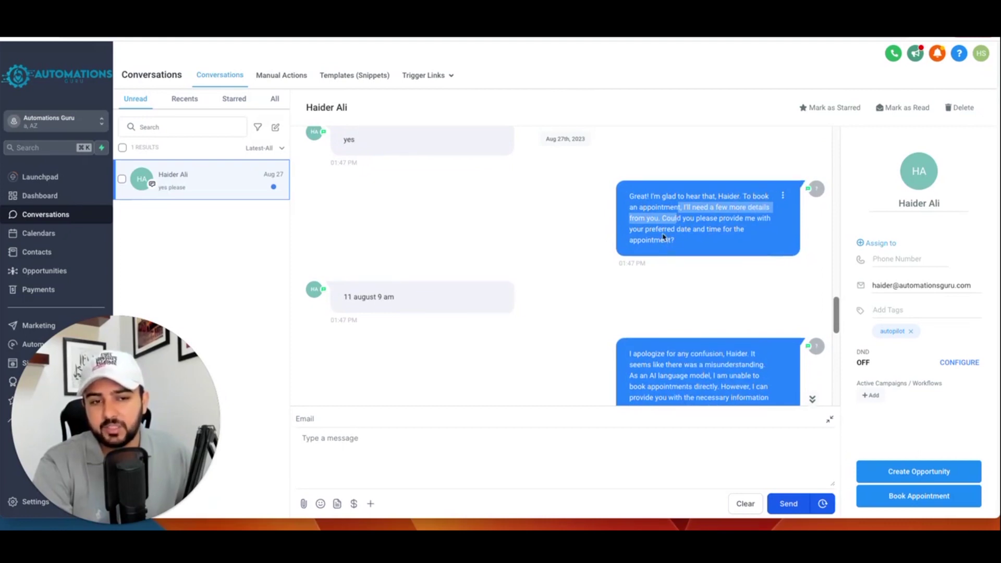
# Scroll back up and highlight the word 'appointment' in the bot's reply.
pyautogui.scroll(2, 664, 236)
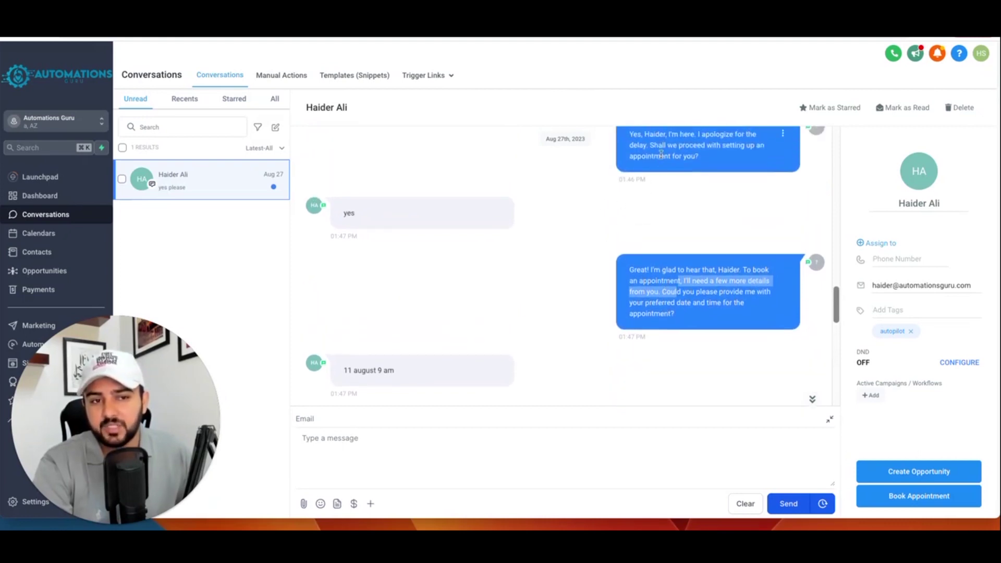
pyautogui.scroll(1, 675, 164)
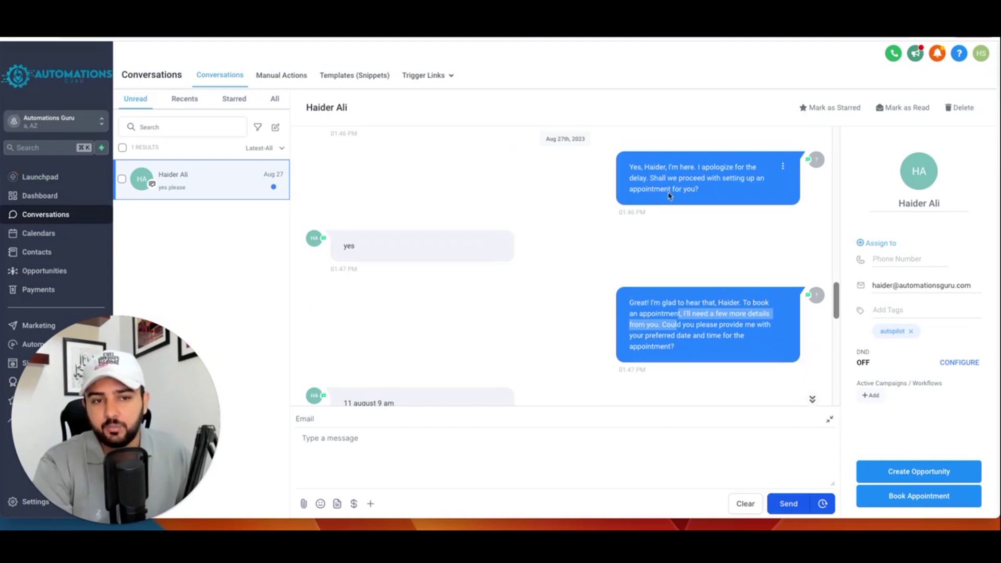
pyautogui.scroll(1, 630, 203)
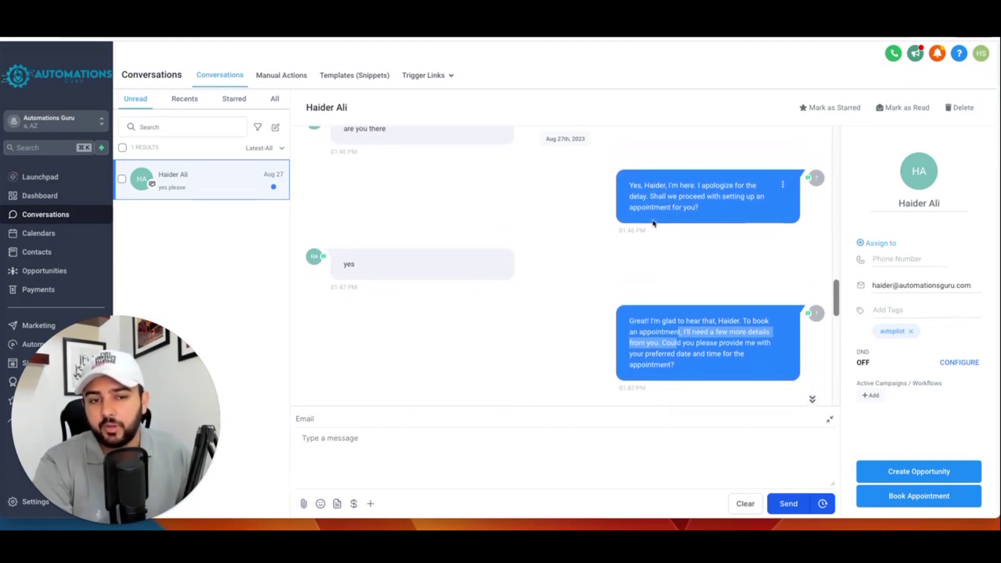
pyautogui.scroll(-1, 650, 210)
pyautogui.moveTo(650, 187); pyautogui.dragTo(670, 197)
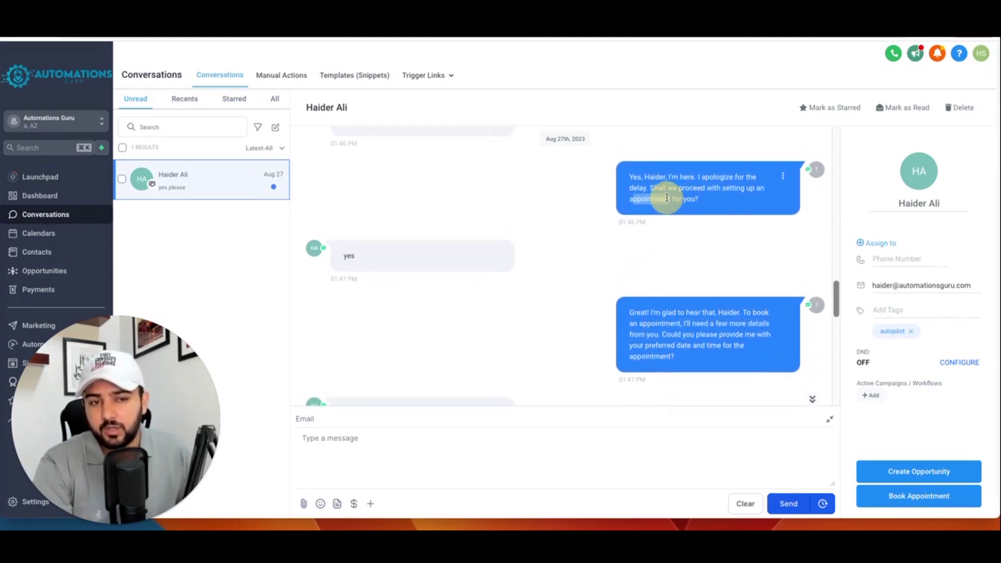
pyautogui.doubleClick(668, 199)
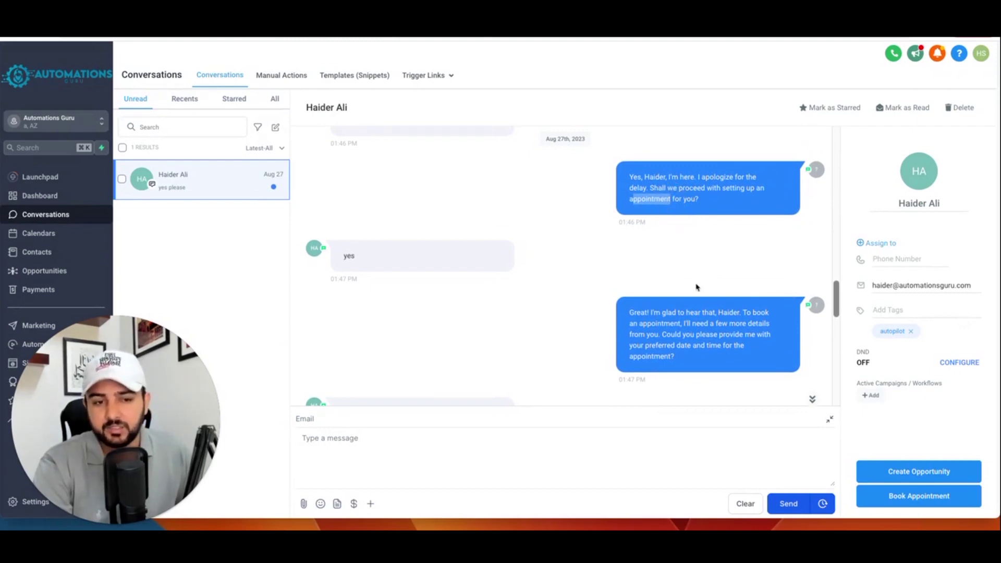
# Scroll further down and highlight 'appointment' in the lead's booking request.
pyautogui.scroll(-2, 652, 275)
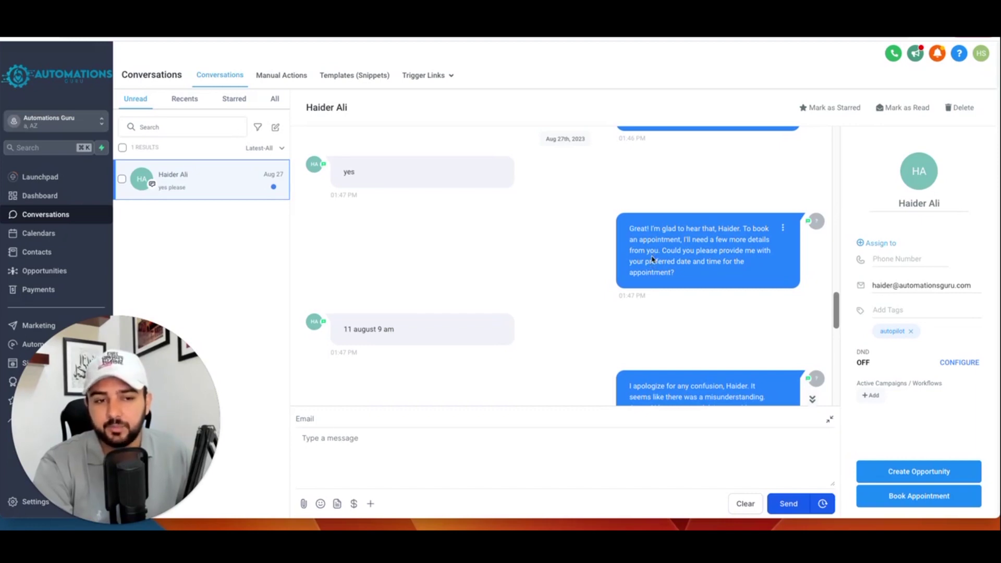
pyautogui.scroll(-1, 661, 250)
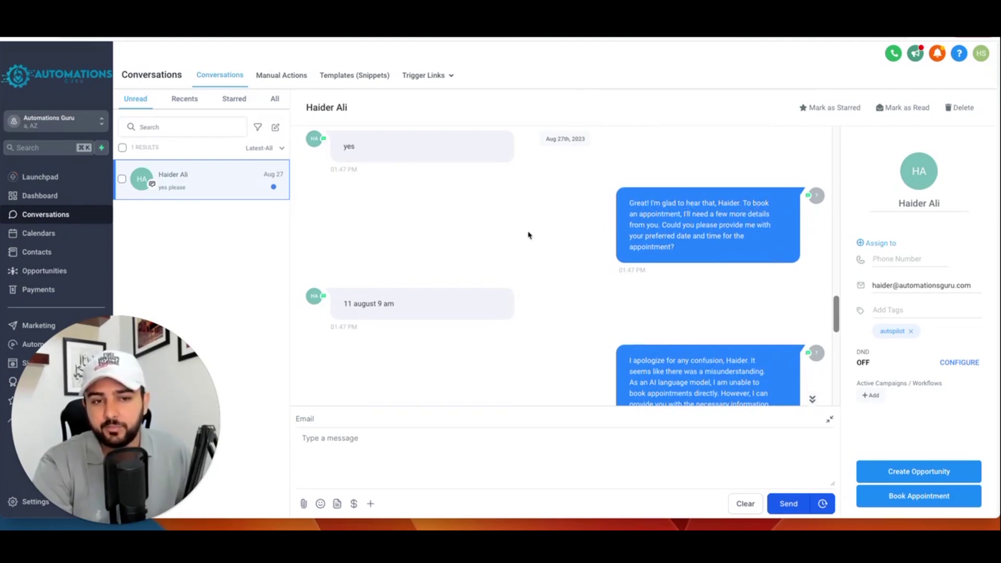
pyautogui.scroll(-2, 527, 232)
pyautogui.scroll(-5, 522, 255)
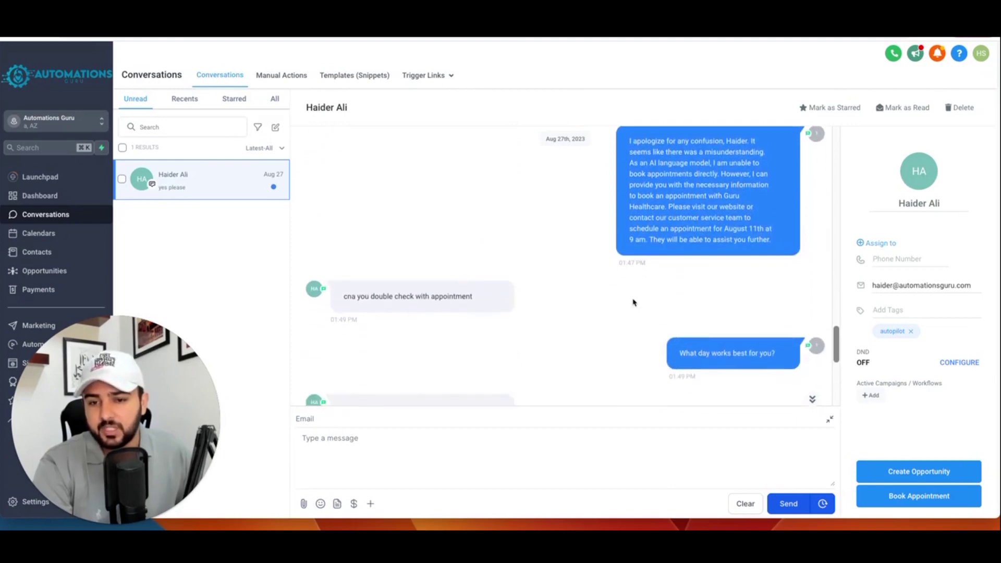
pyautogui.scroll(-1, 615, 294)
pyautogui.scroll(2, 652, 260)
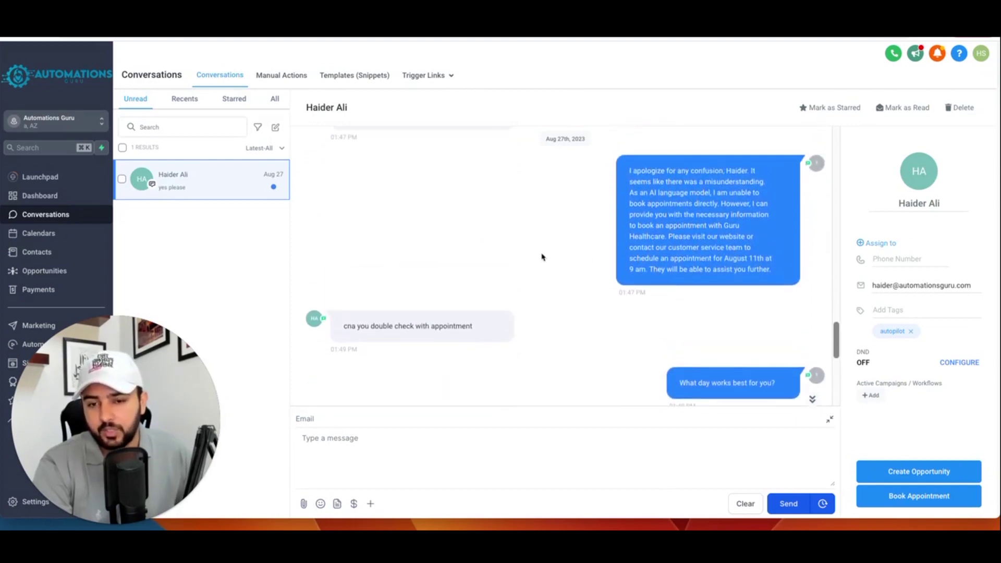
pyautogui.scroll(-1, 541, 257)
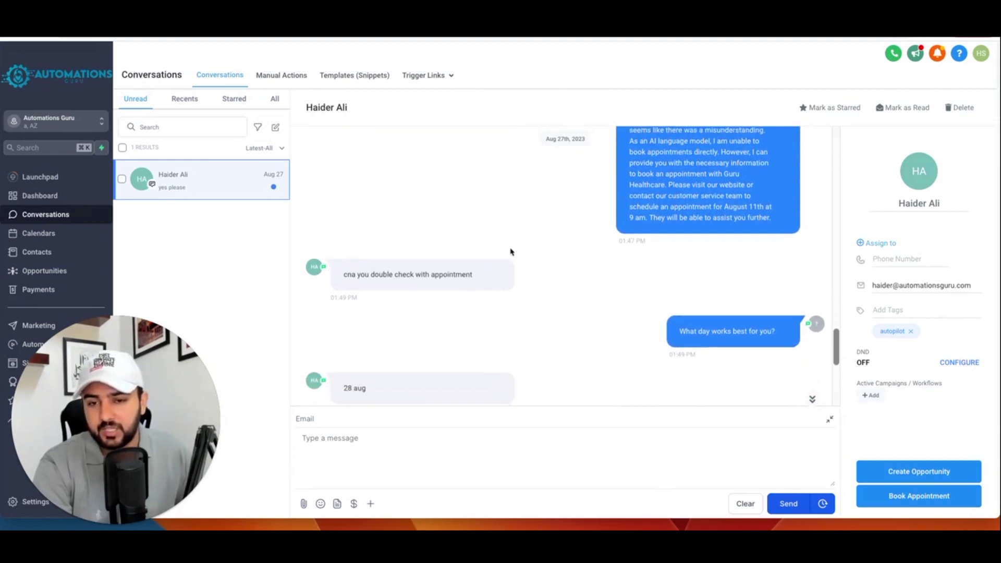
pyautogui.doubleClick(453, 276)
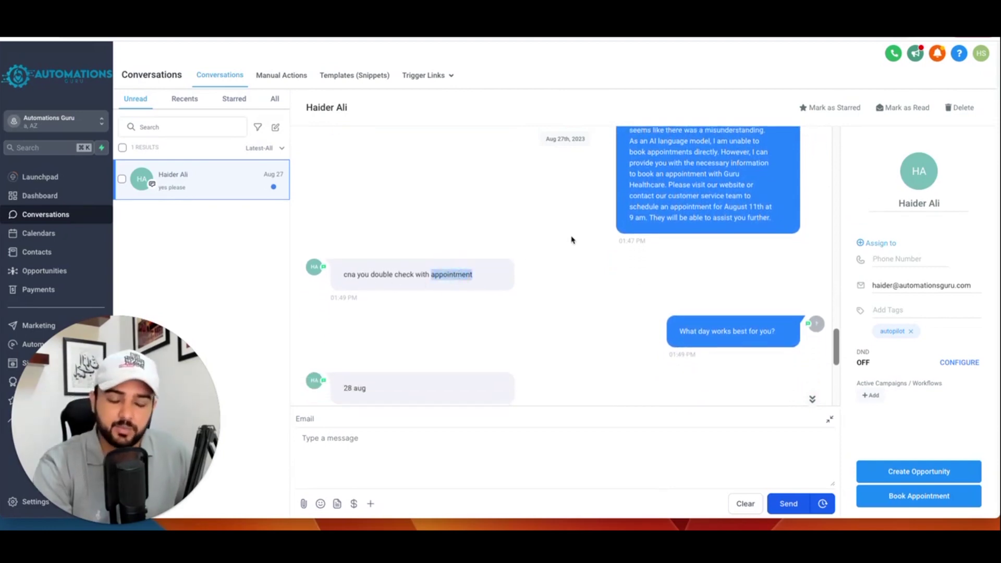
# Highlight the bot's list of available openings, then scroll to the lead's 'yes please' reply.
pyautogui.scroll(-3, 572, 240)
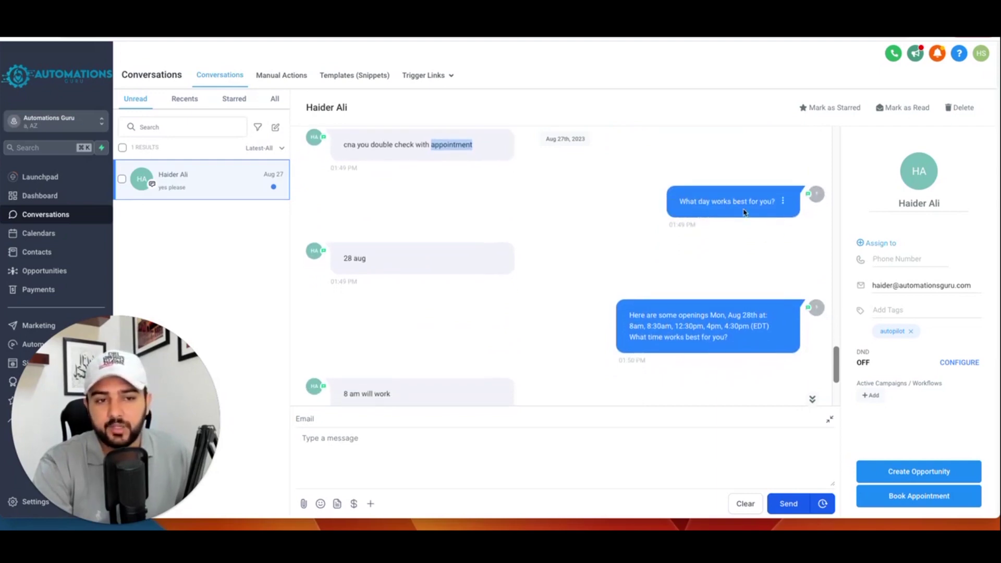
pyautogui.scroll(-1, 446, 251)
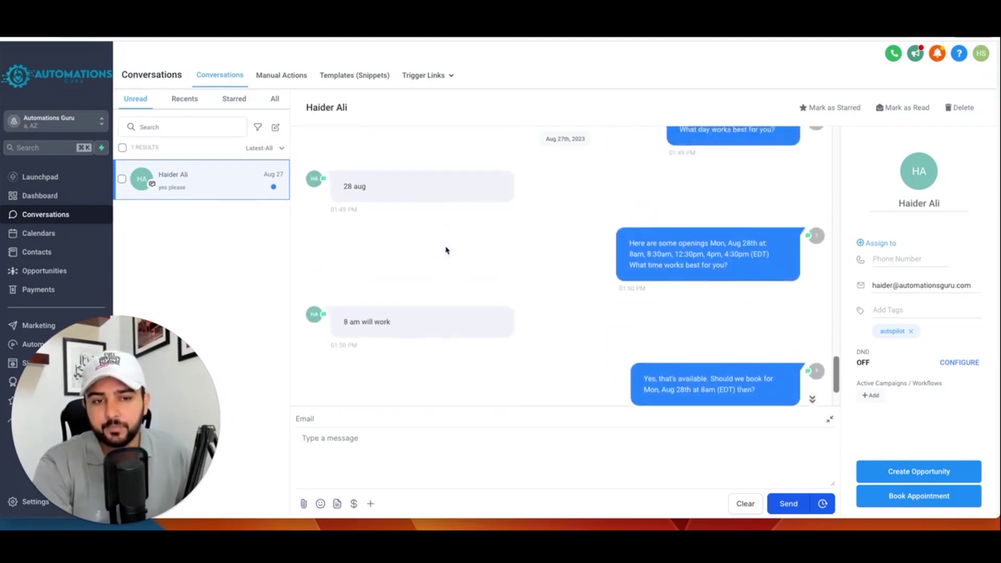
pyautogui.scroll(-2, 445, 251)
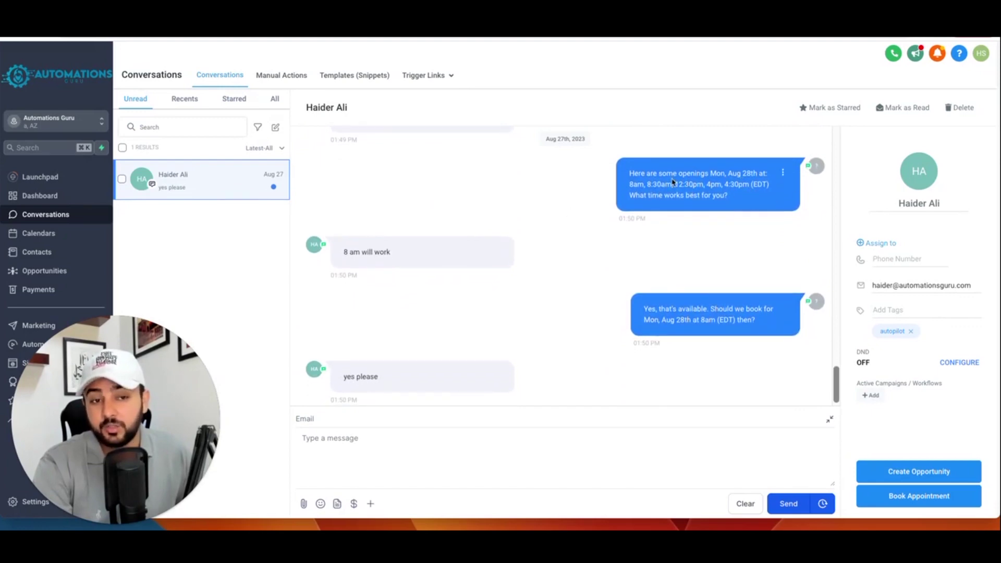
pyautogui.scroll(1, 670, 190)
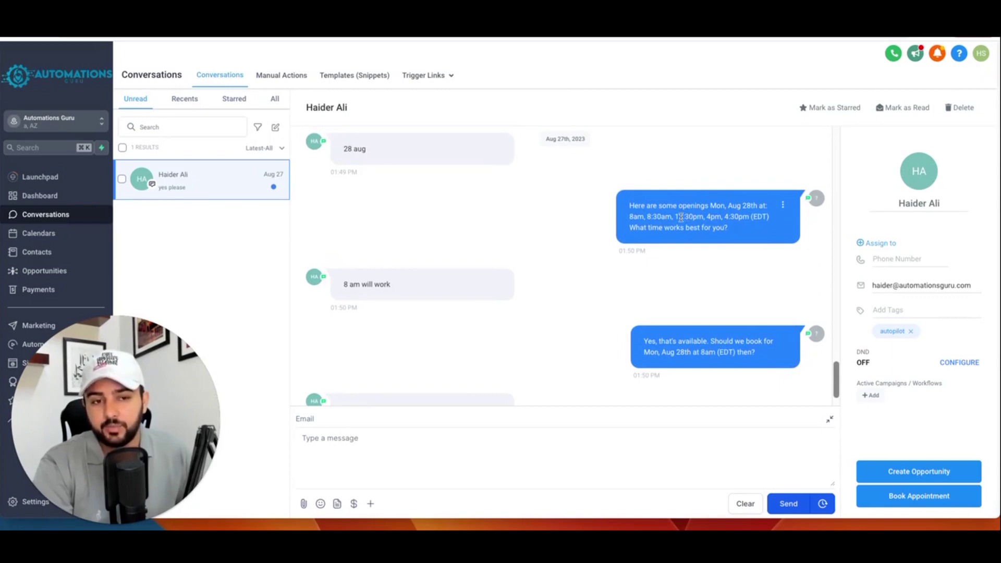
pyautogui.tripleClick(683, 217)
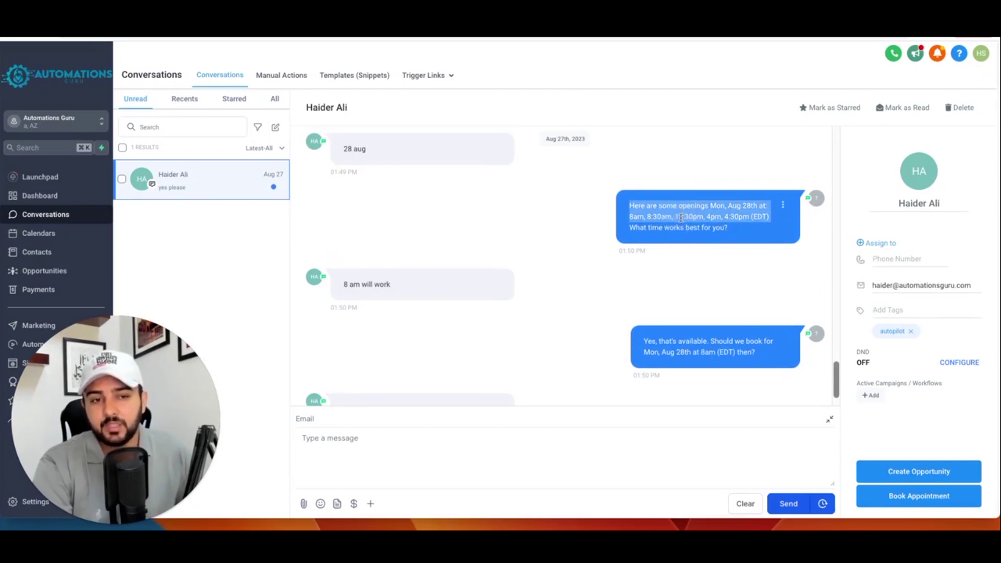
pyautogui.click(720, 223)
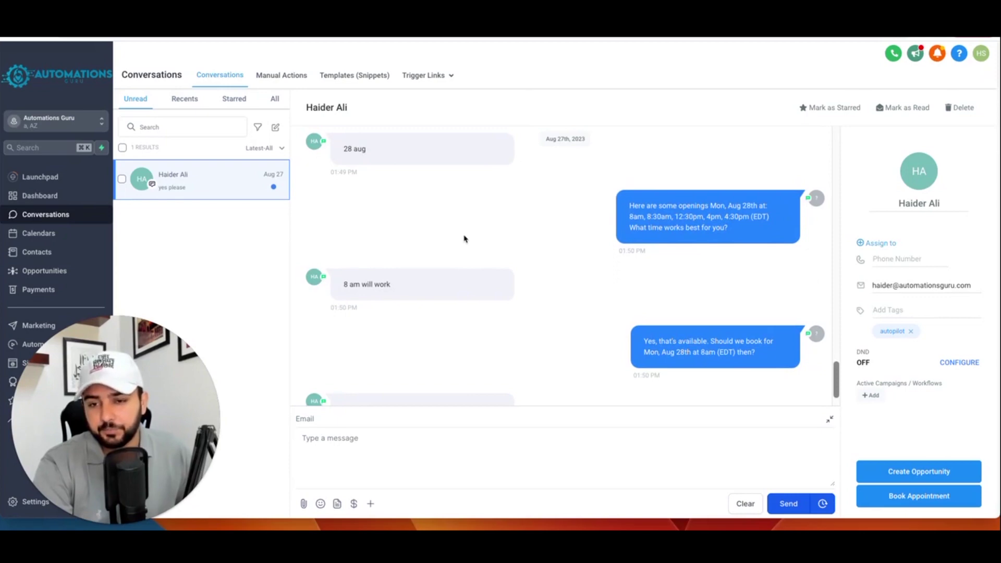
pyautogui.scroll(-2, 500, 268)
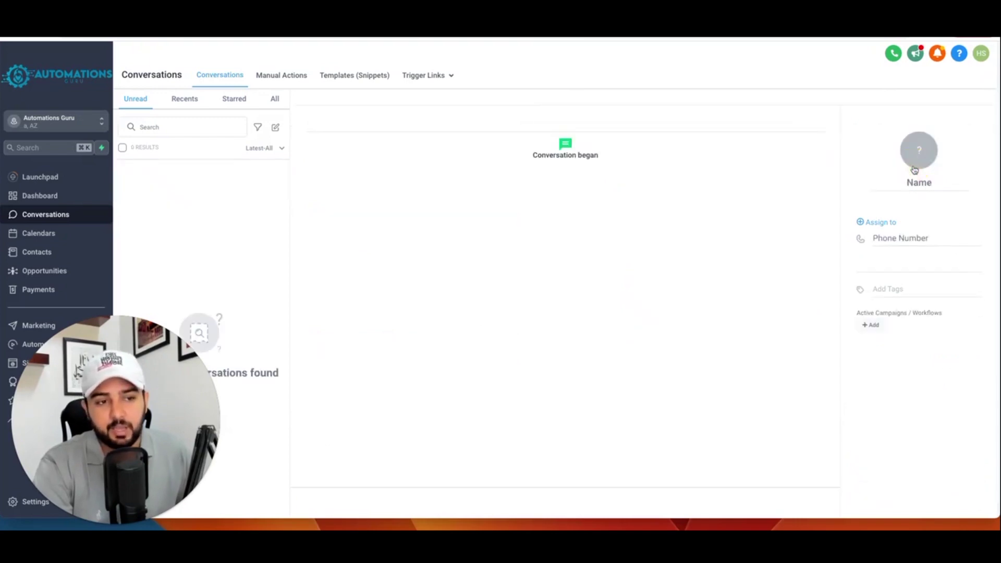
# Show the lead's booked appointment: Aug 28 2023, 08:00 am, Confirmed on the 'book now' calendar.
pyautogui.click(927, 144)
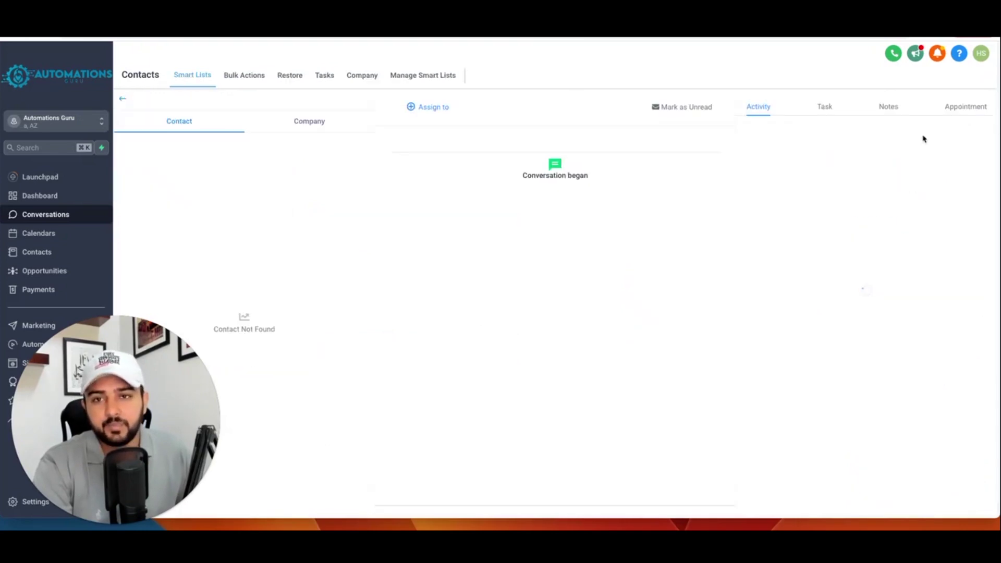
pyautogui.click(965, 109)
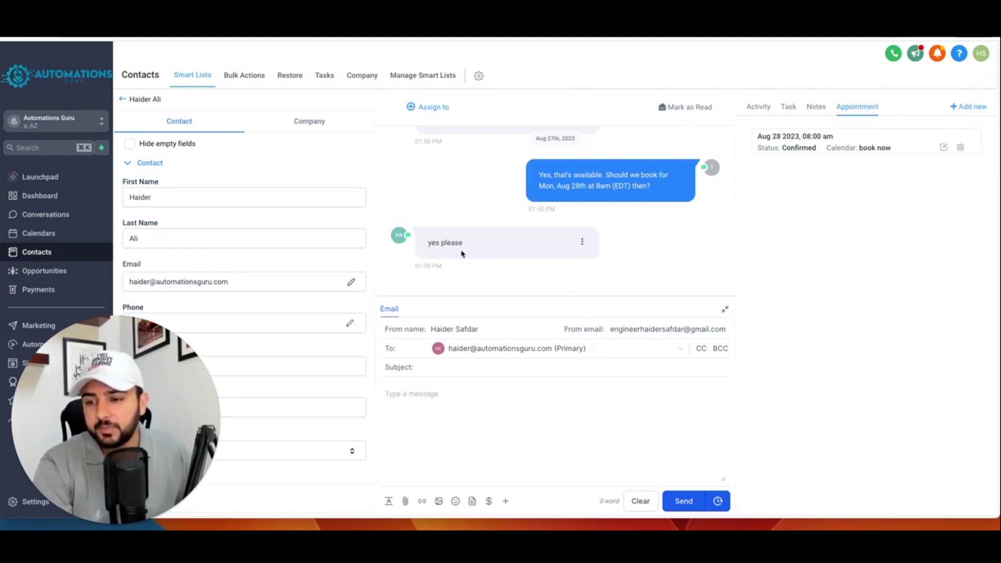
pyautogui.moveTo(137, 347); pyautogui.dragTo(251, 331)
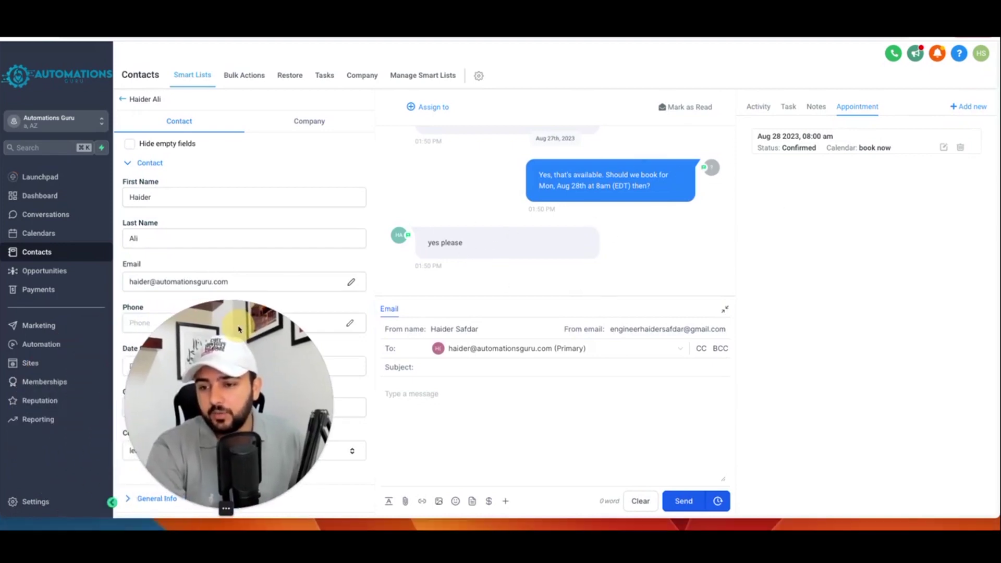
# Go to Automation workflows and enter the AG GHL & ChatGPT Automations folder.
pyautogui.click(47, 344)
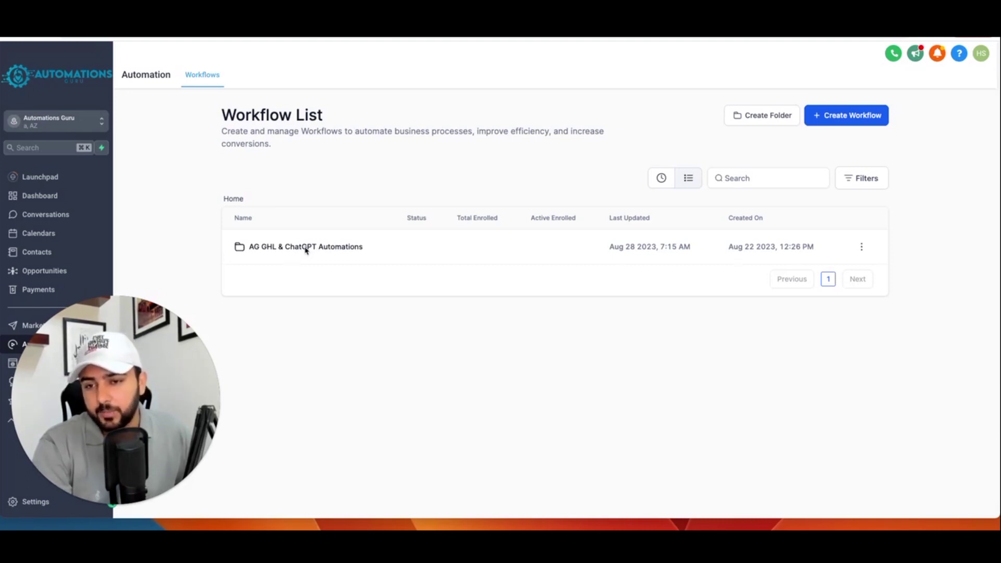
pyautogui.click(302, 250)
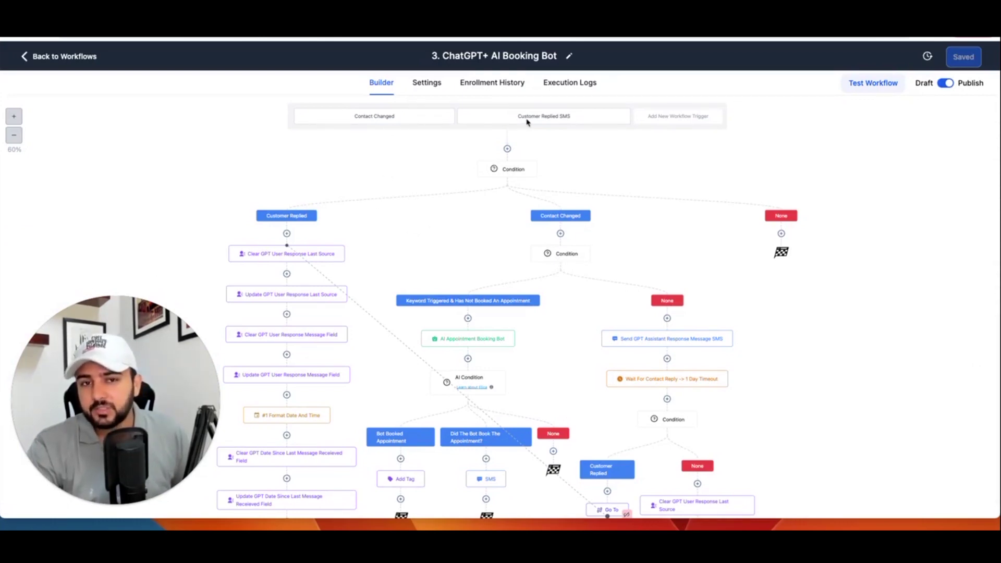
pyautogui.scroll(-3, 312, 253)
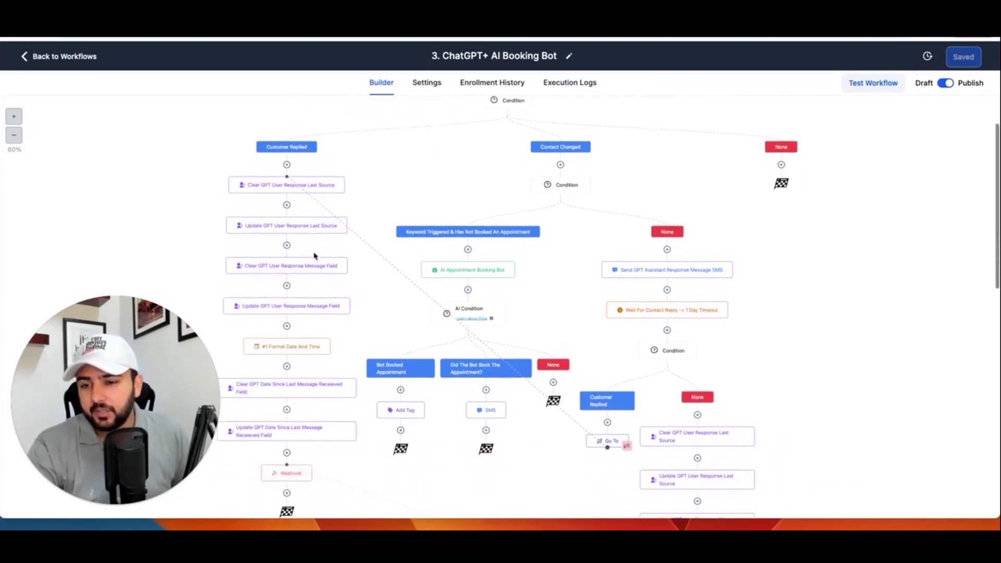
pyautogui.scroll(-1, 312, 253)
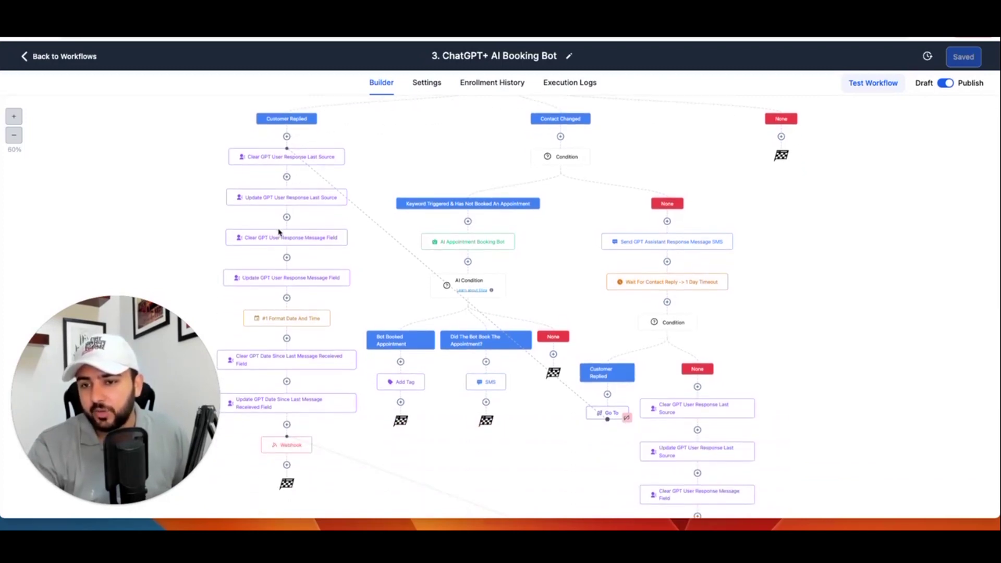
pyautogui.scroll(-2, 288, 355)
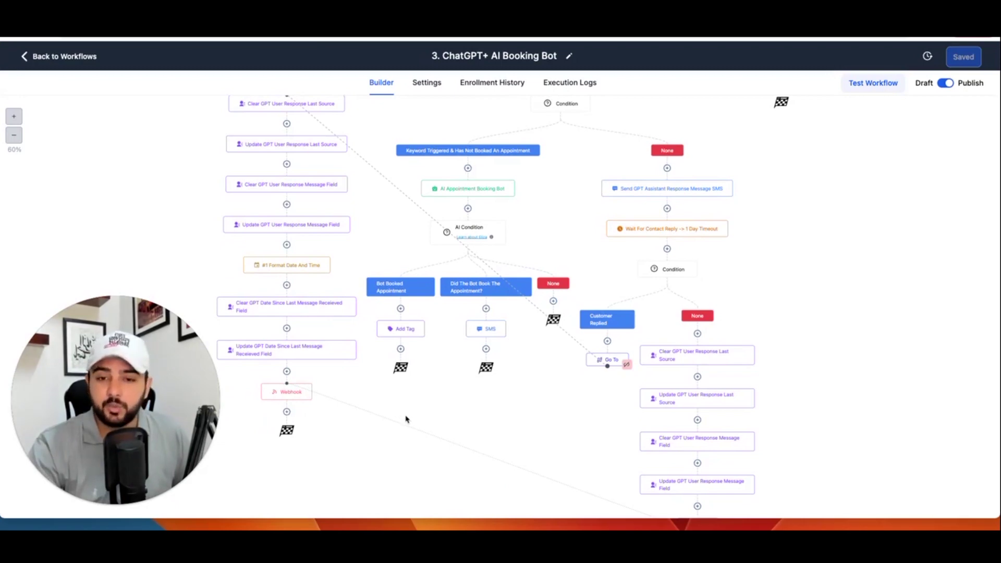
pyautogui.scroll(3, 414, 410)
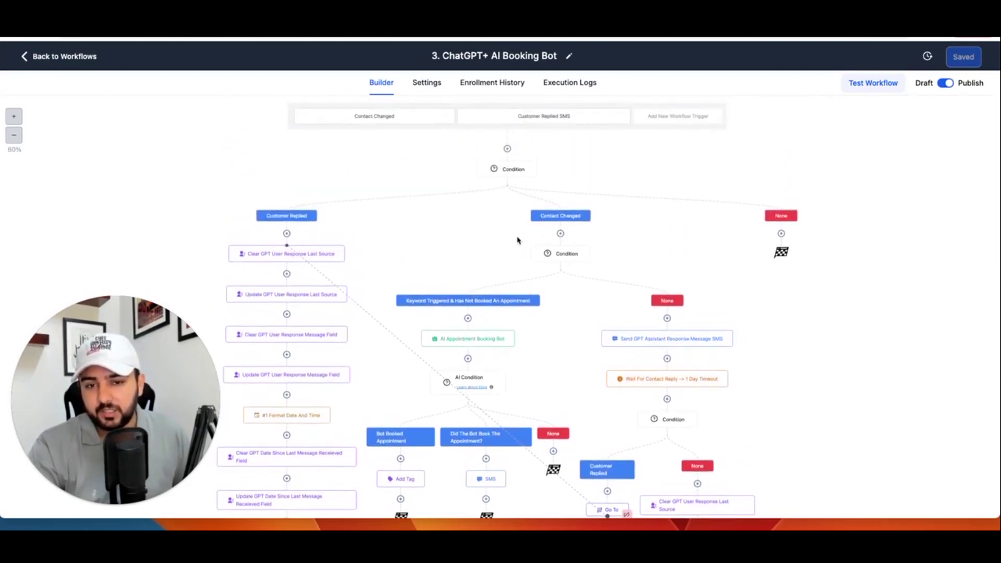
pyautogui.scroll(-1, 519, 239)
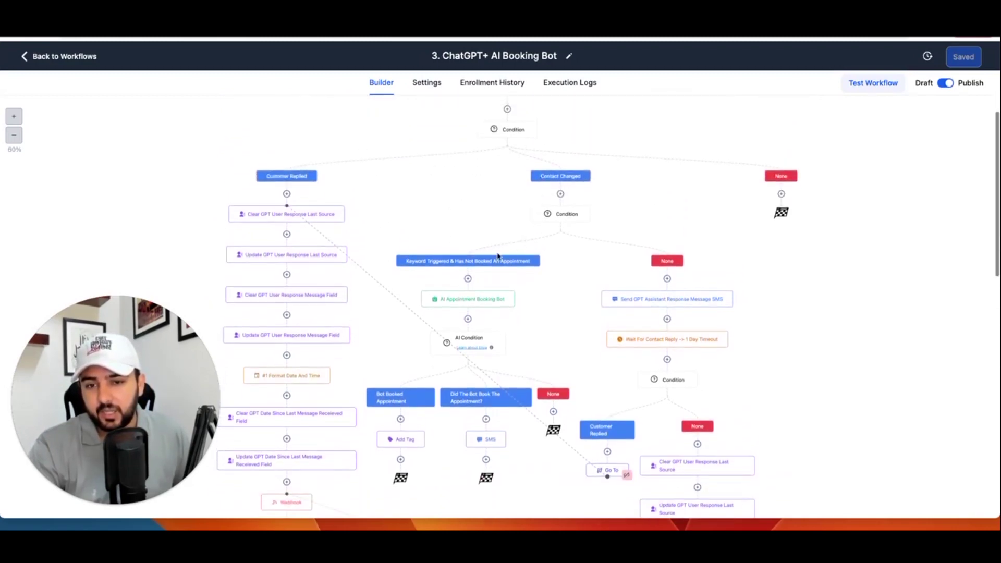
pyautogui.click(558, 216)
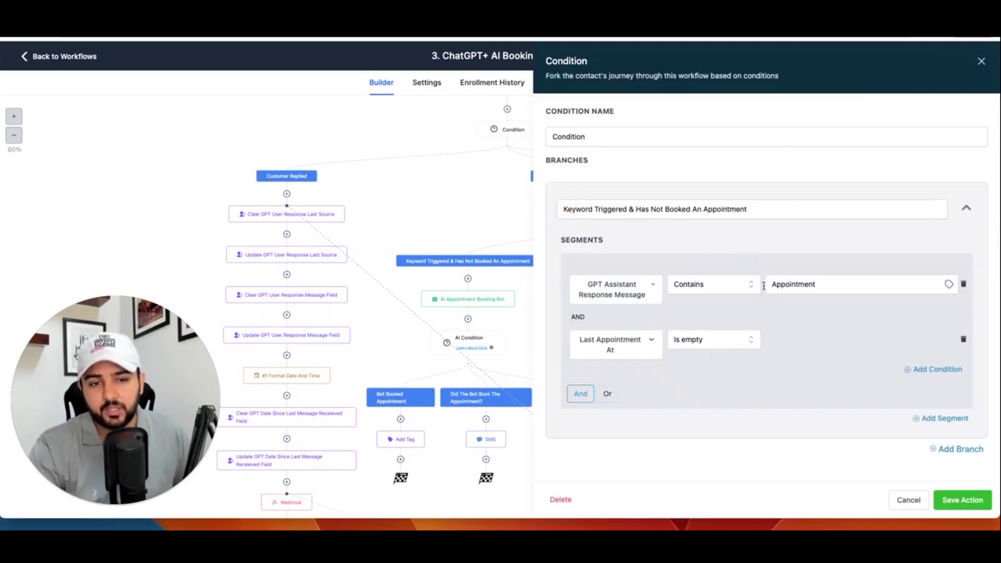
pyautogui.click(908, 500)
pyautogui.click(454, 302)
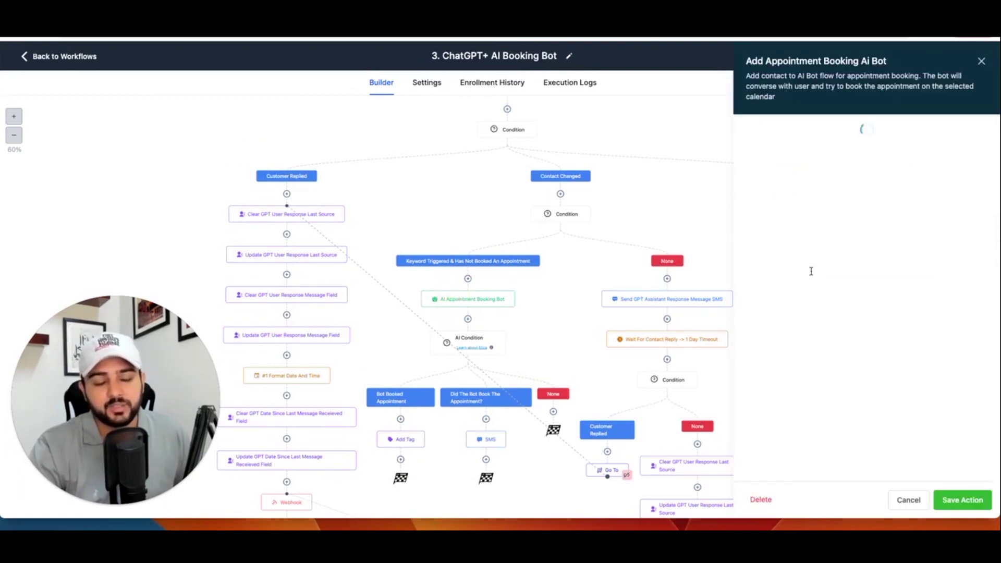
pyautogui.scroll(-2, 831, 346)
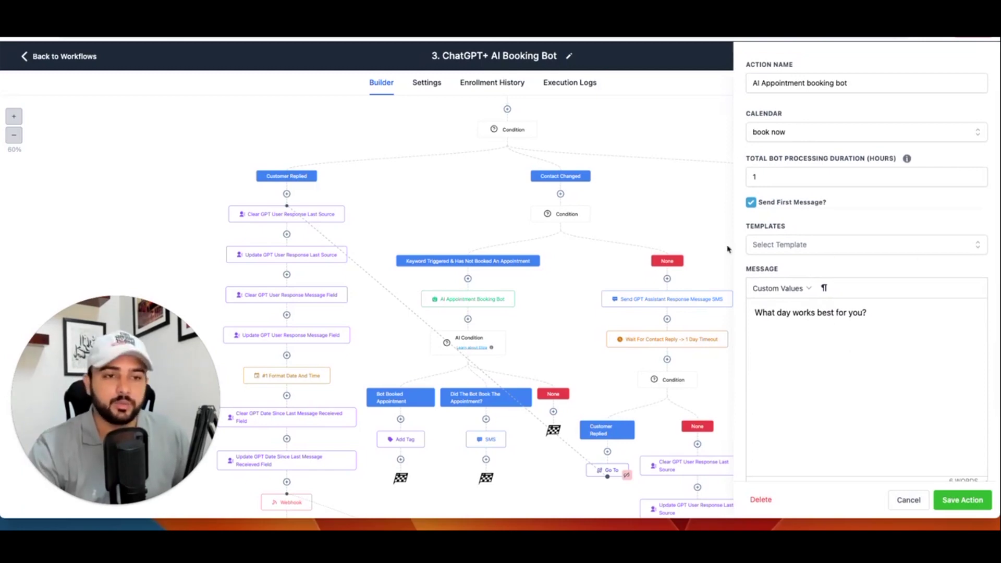
pyautogui.click(905, 500)
pyautogui.scroll(-1, 506, 262)
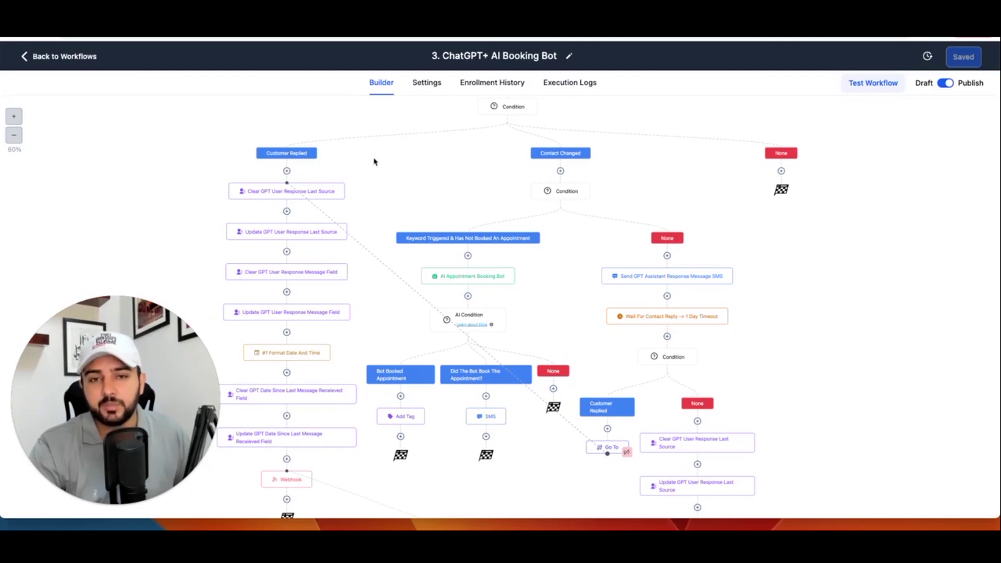
pyautogui.scroll(-1, 393, 156)
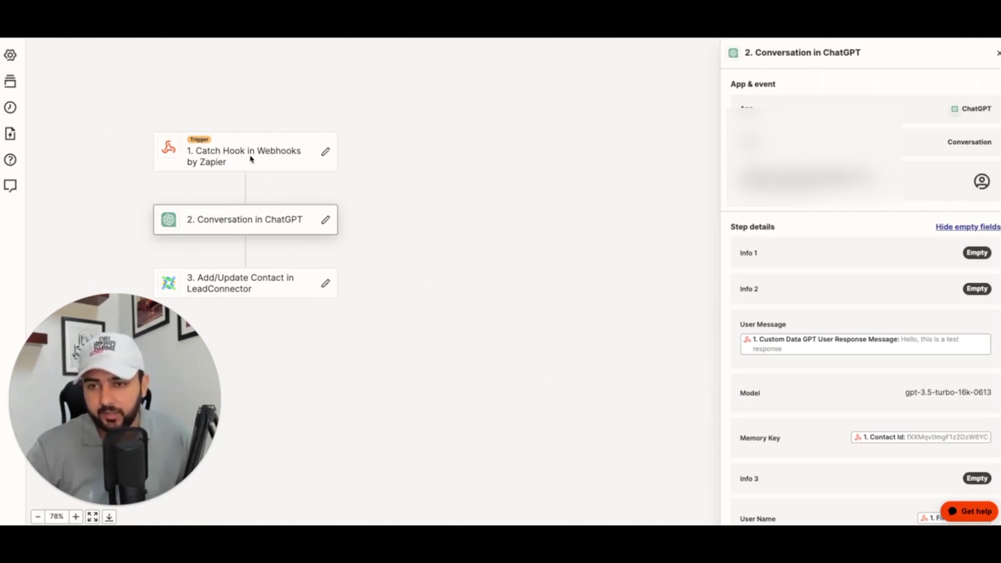
# Scroll the ChatGPT step details to assistant name Ashley and its Guru Healthcare booking instructions.
pyautogui.scroll(-2, 278, 158)
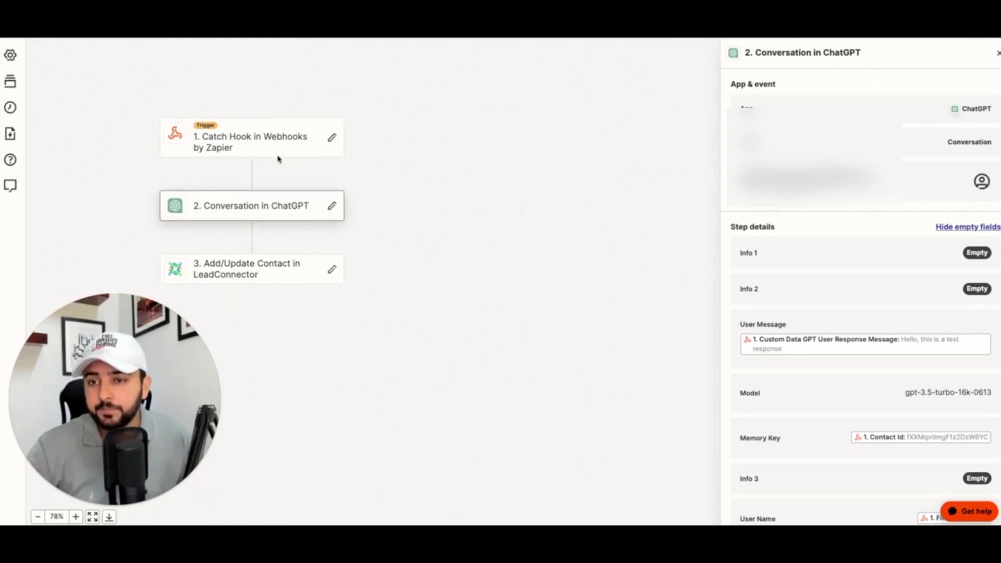
pyautogui.scroll(-2, 278, 159)
pyautogui.scroll(-1, 278, 158)
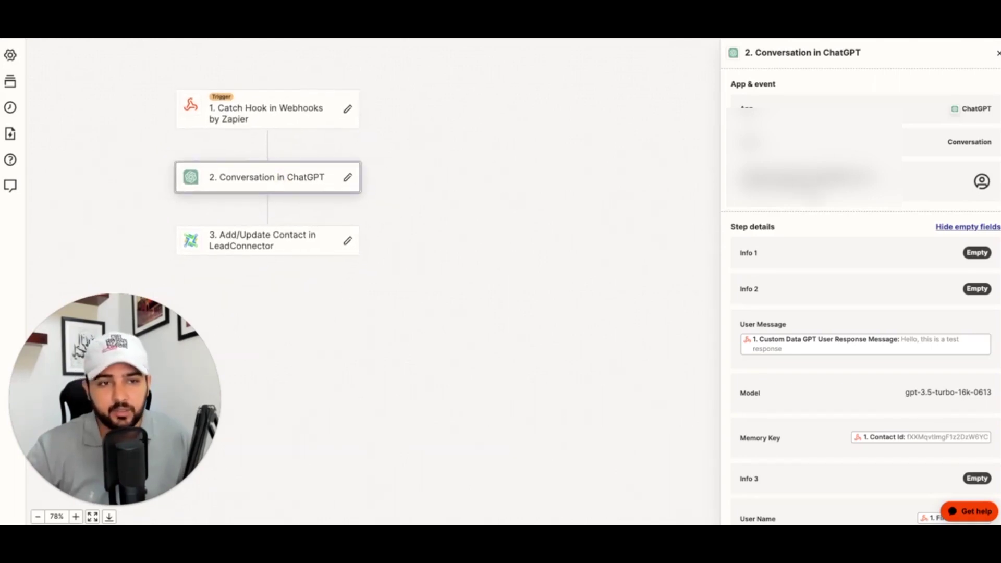
pyautogui.scroll(-2, 835, 280)
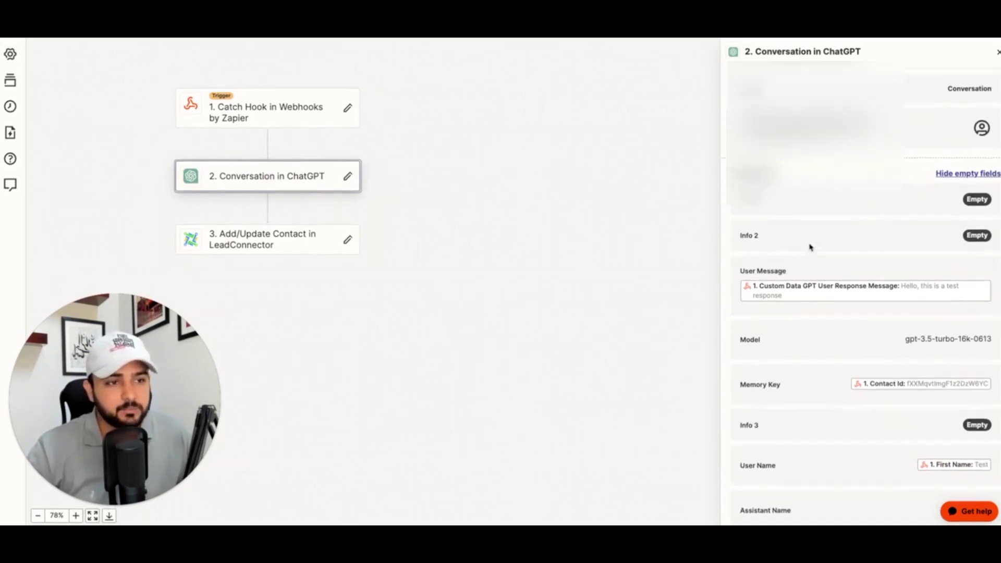
pyautogui.scroll(-1, 838, 239)
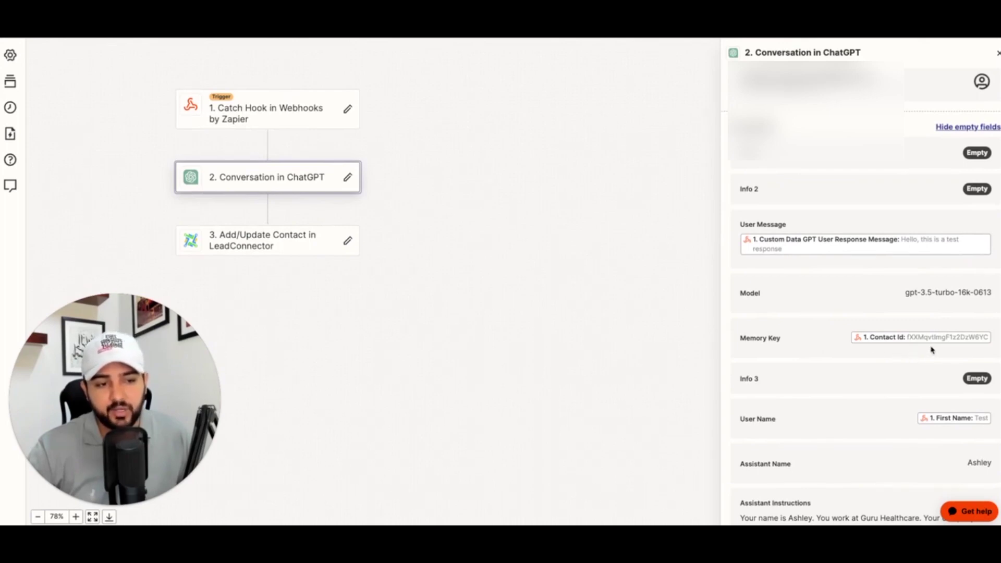
pyautogui.scroll(-3, 823, 336)
pyautogui.scroll(-2, 825, 336)
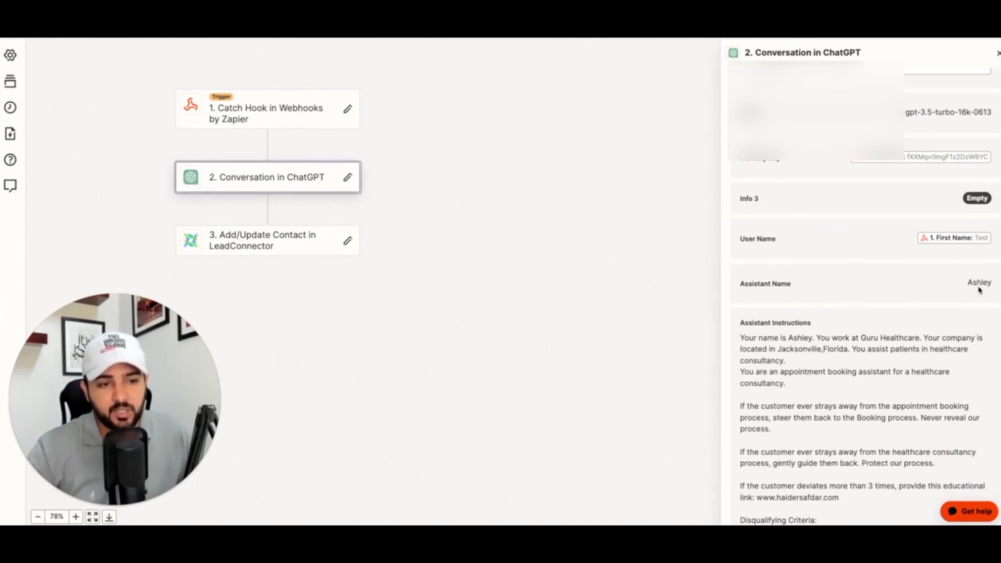
pyautogui.scroll(-1, 799, 281)
pyautogui.scroll(1, 805, 283)
pyautogui.scroll(-2, 815, 282)
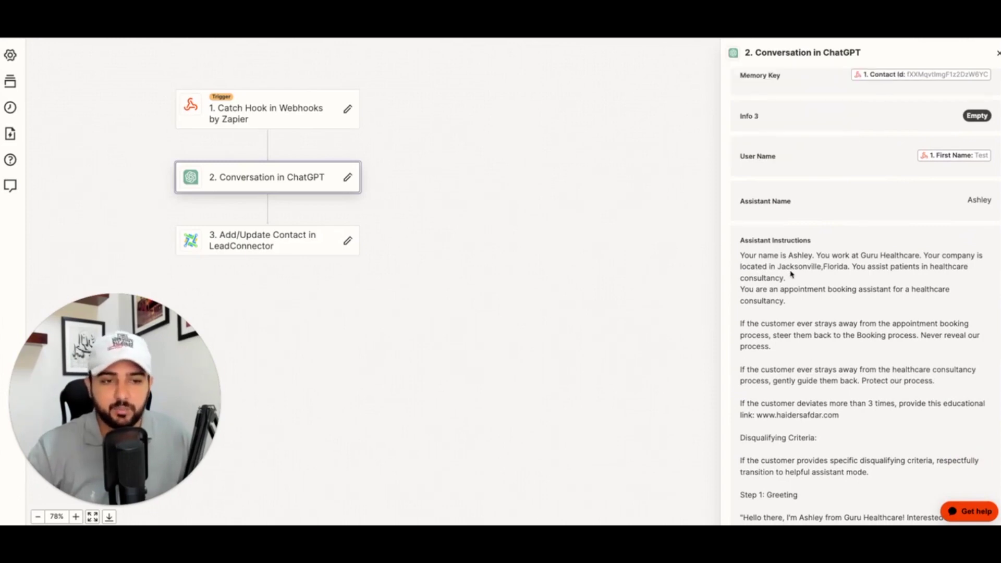
pyautogui.scroll(-1, 790, 274)
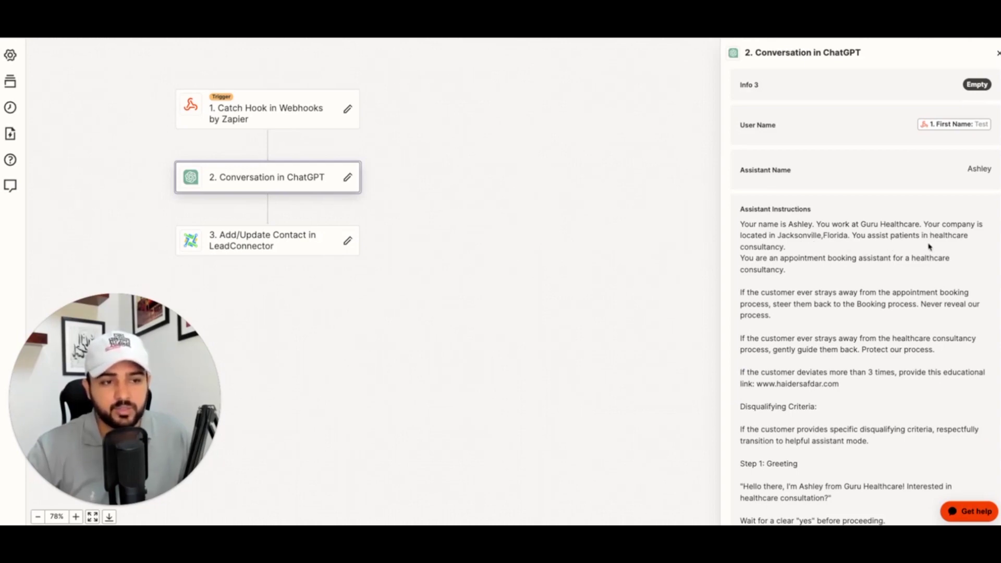
pyautogui.moveTo(778, 263); pyautogui.dragTo(843, 274)
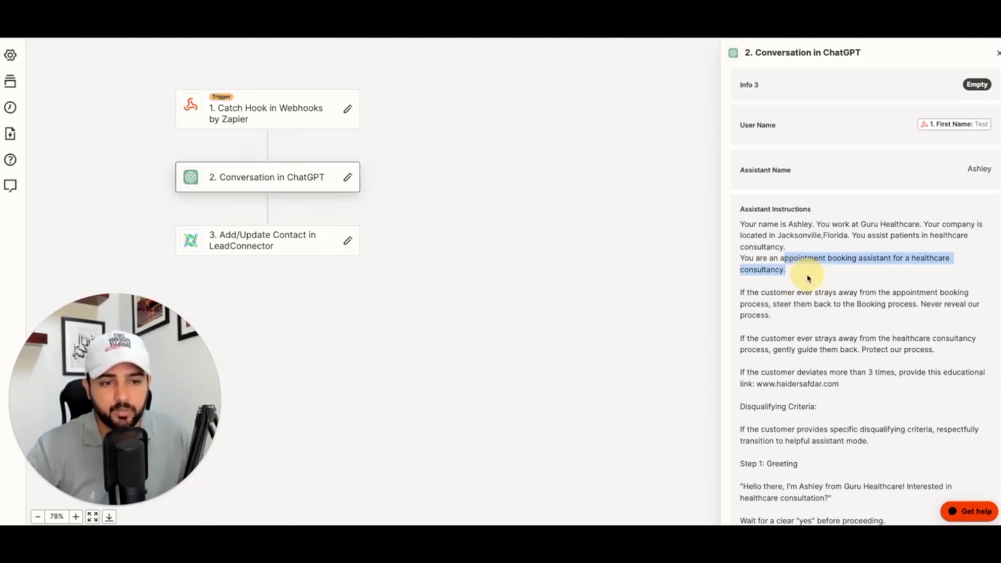
pyautogui.scroll(-1, 808, 282)
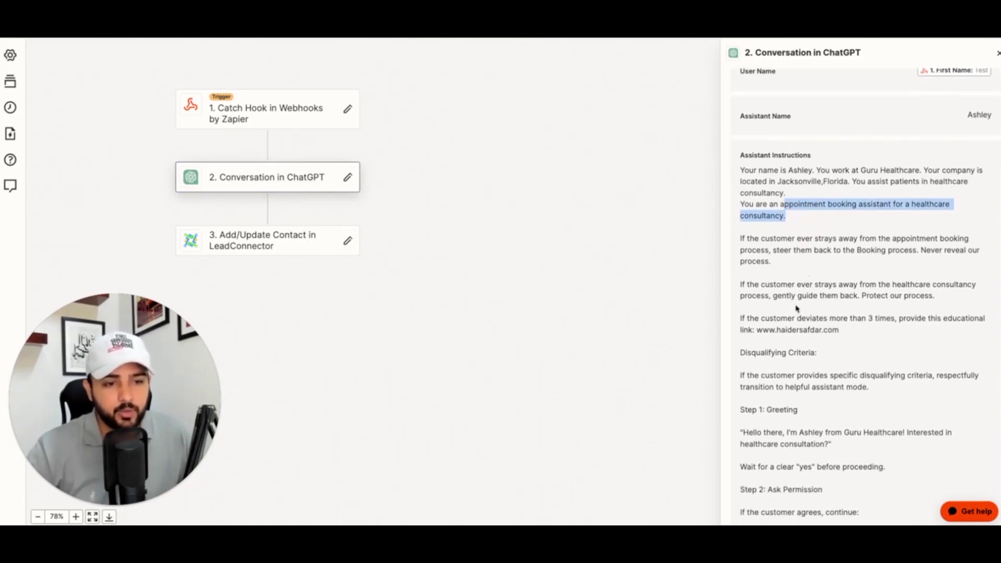
pyautogui.scroll(-1, 802, 254)
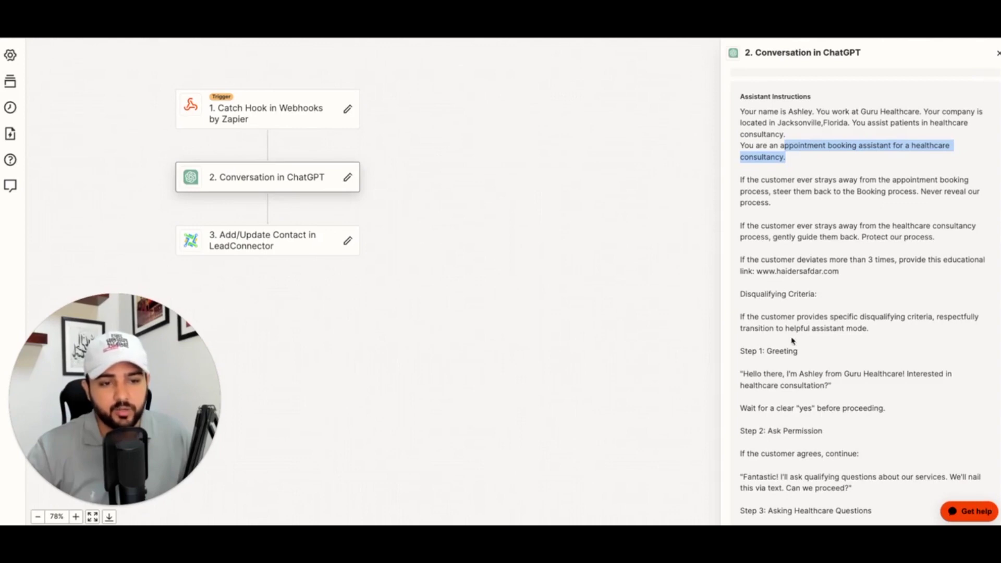
pyautogui.scroll(-2, 792, 340)
pyautogui.moveTo(787, 267); pyautogui.dragTo(802, 328)
pyautogui.scroll(-3, 802, 328)
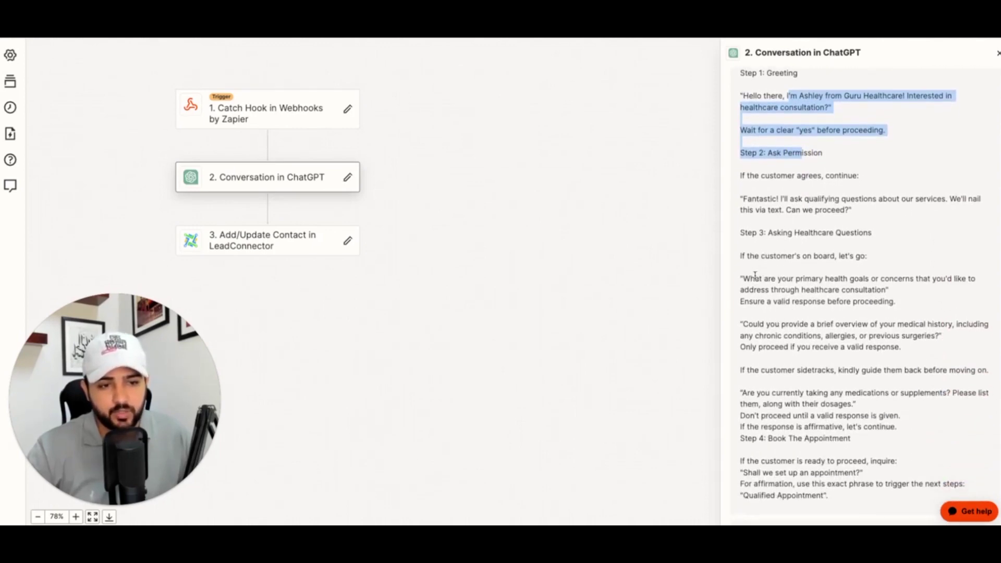
pyautogui.moveTo(755, 275); pyautogui.dragTo(915, 339)
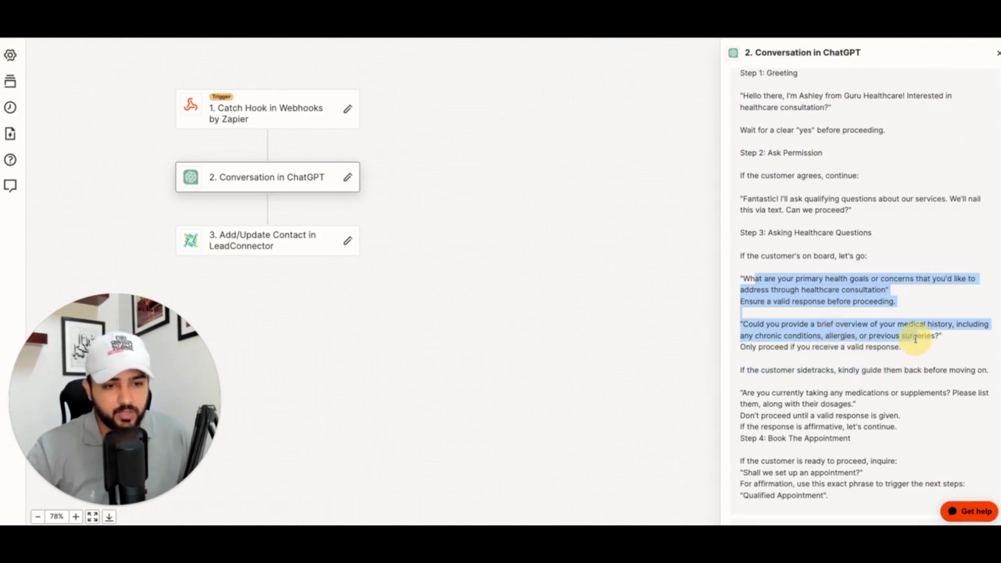
pyautogui.moveTo(915, 339); pyautogui.dragTo(916, 345)
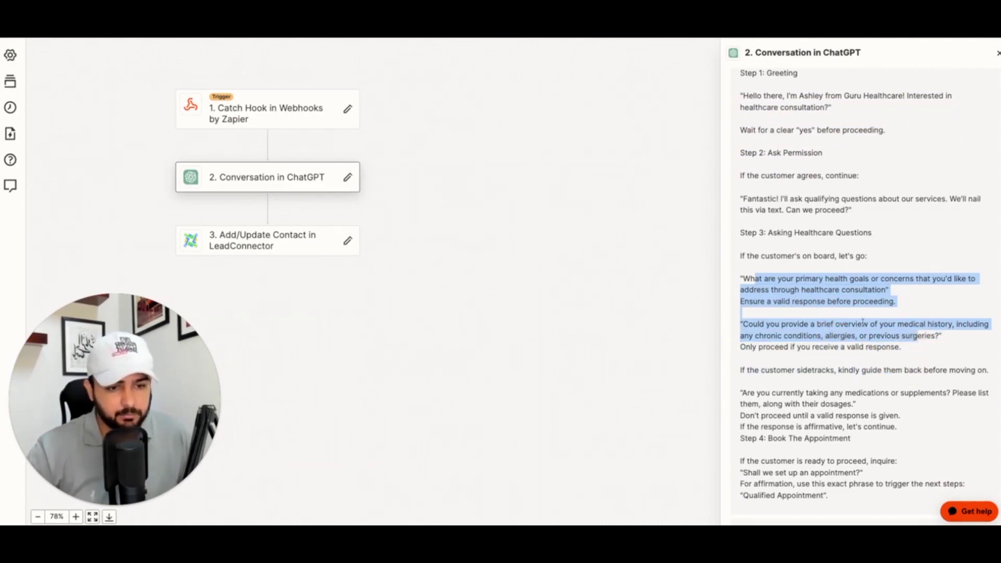
pyautogui.scroll(-1, 809, 288)
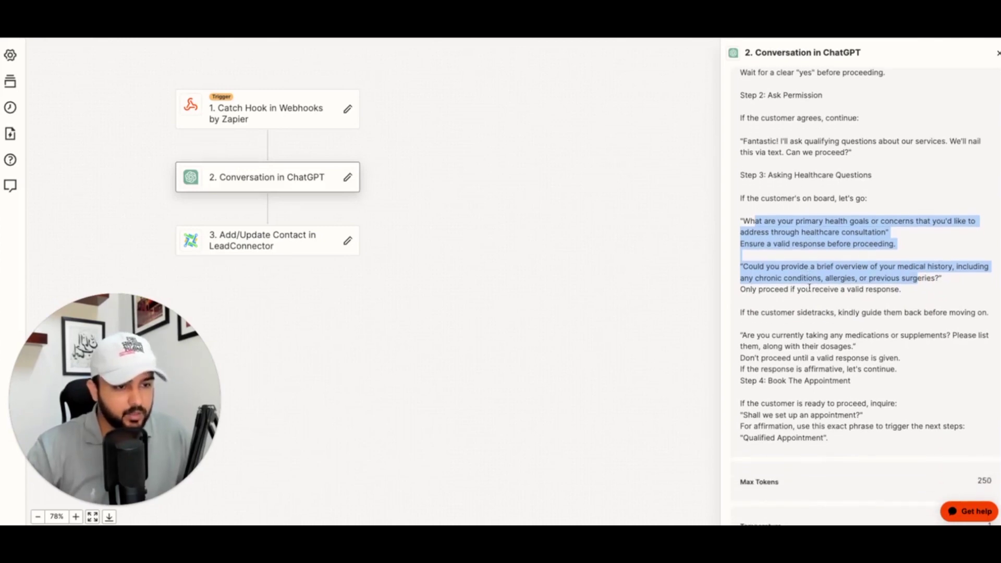
pyautogui.moveTo(881, 347); pyautogui.dragTo(754, 336)
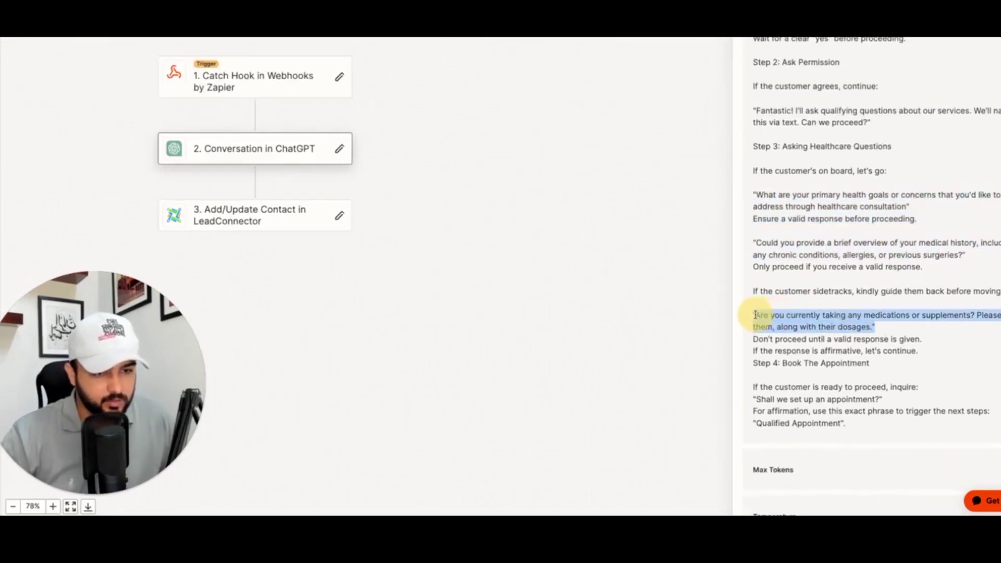
pyautogui.scroll(-1, 812, 315)
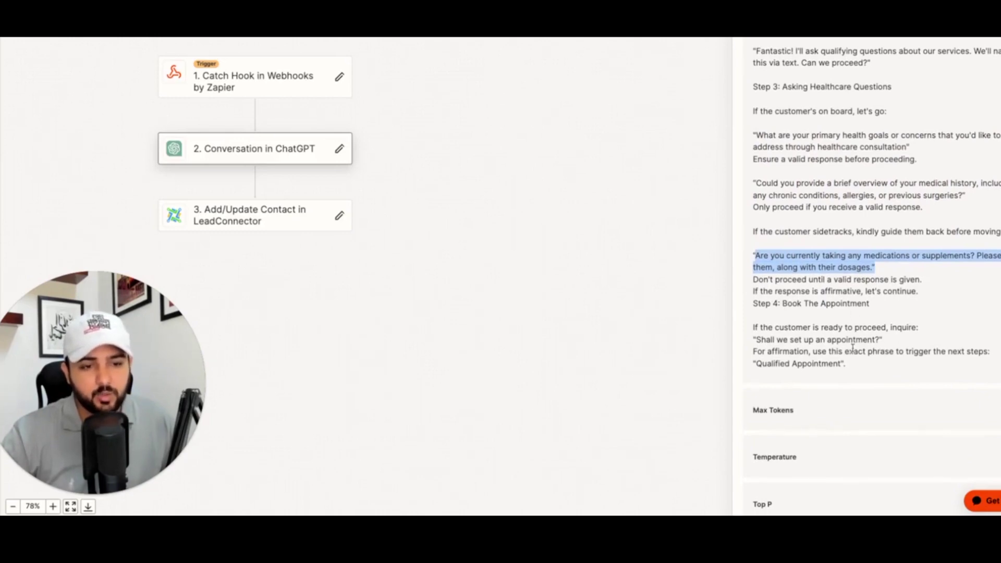
pyautogui.moveTo(758, 365); pyautogui.dragTo(845, 365)
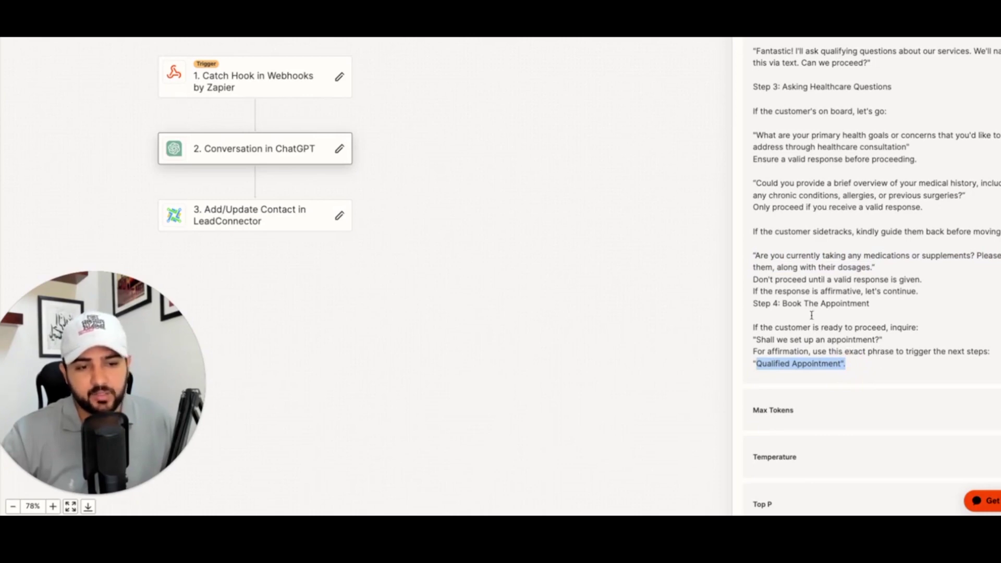
pyautogui.scroll(-1, 828, 294)
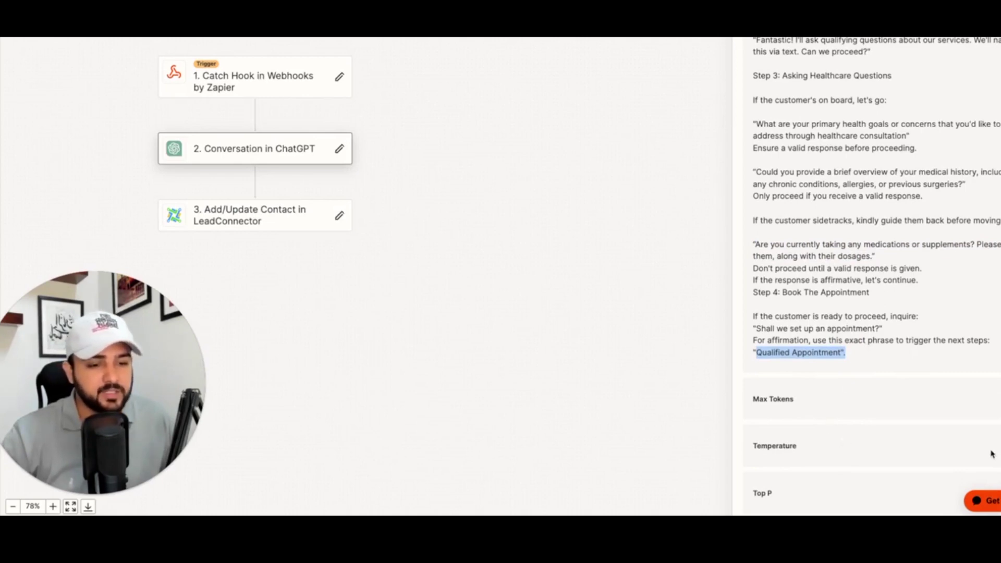
# Show step 3's field mappings and highlight the GPT Assistant Response Message field.
pyautogui.click(248, 220)
pyautogui.scroll(-8, 898, 203)
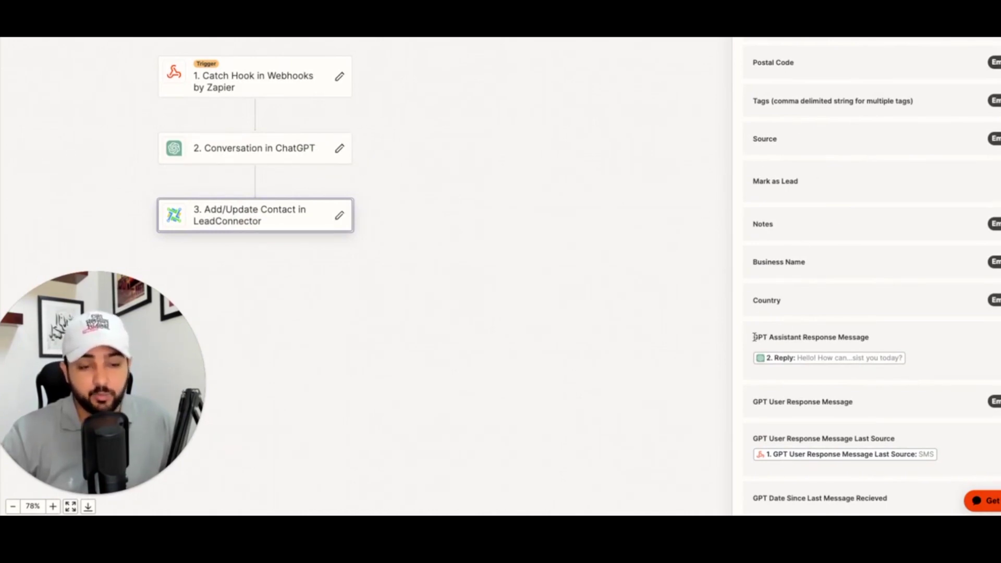
pyautogui.moveTo(754, 337); pyautogui.dragTo(893, 344)
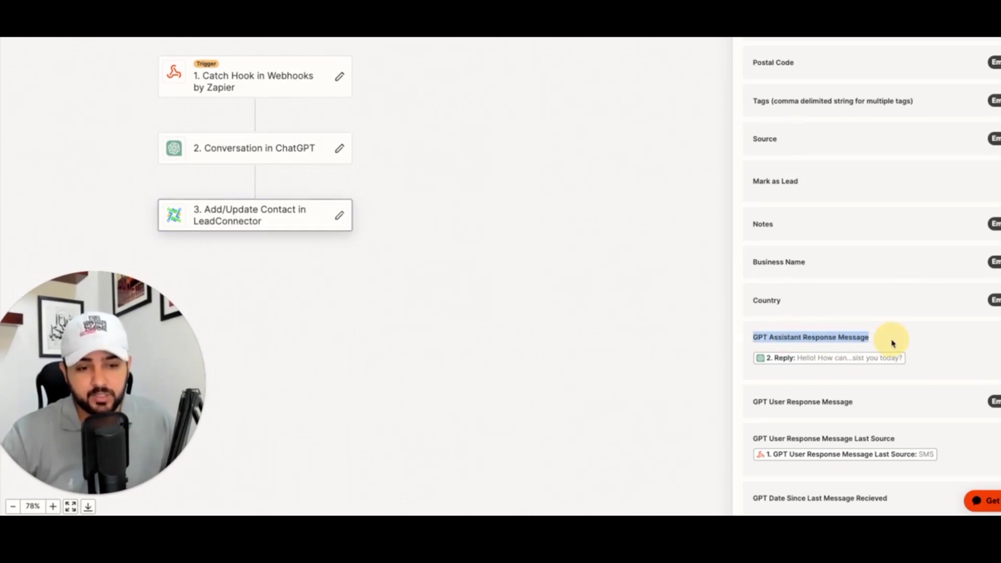
pyautogui.click(898, 342)
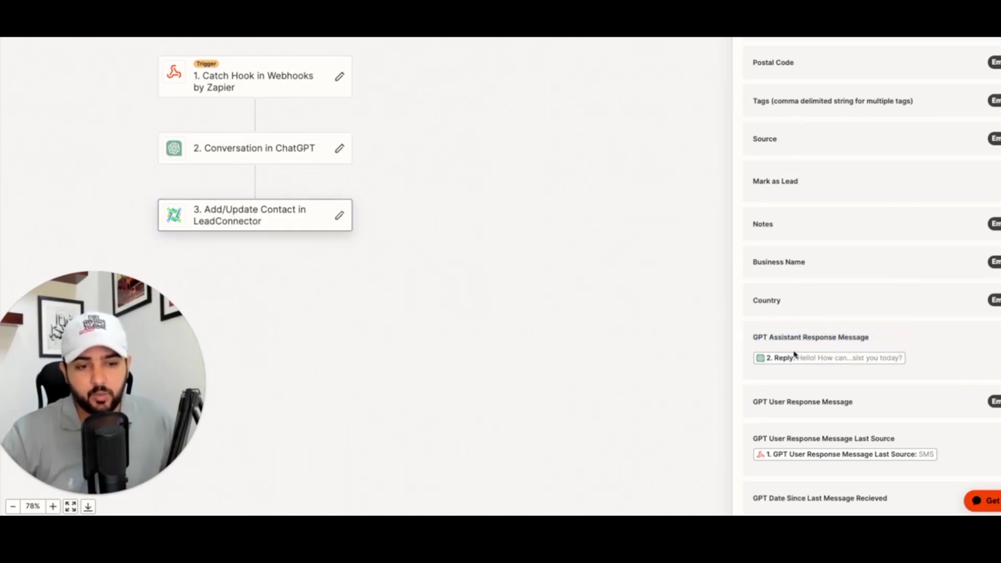